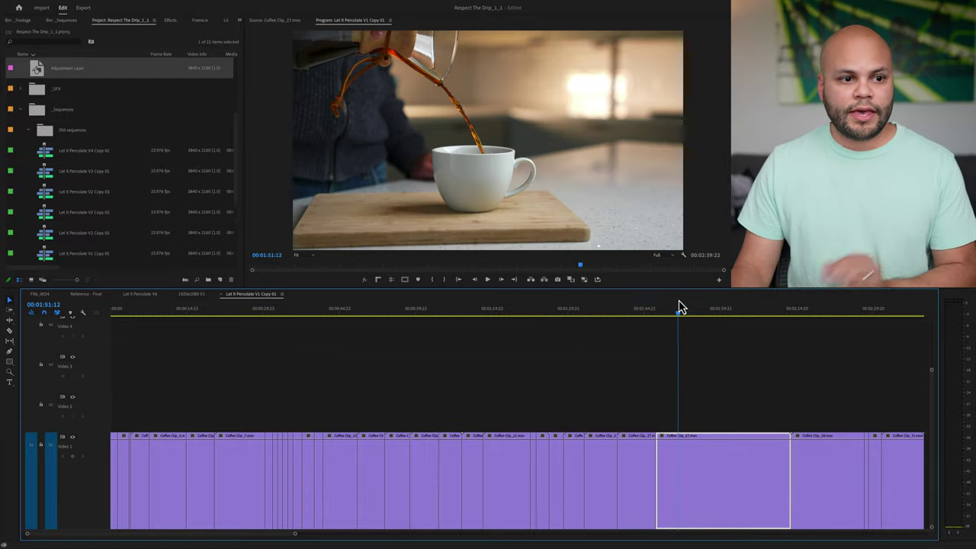
Step: Find 'selection foll' in Help, enable Sequence > Selection Follows Playhead, and scrub to test it
{"action": "left_click", "coordinate": [271, 6]}
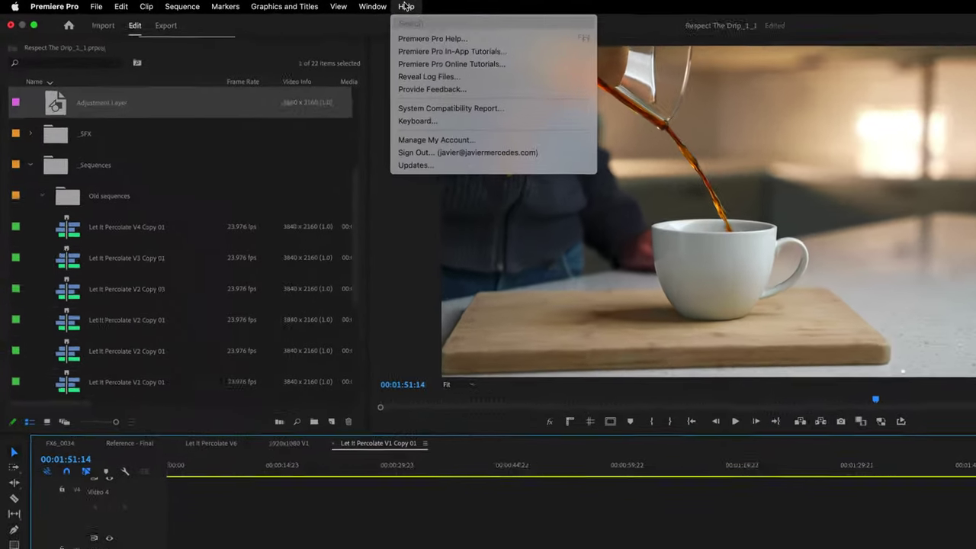
{"action": "type", "text": "selection f"}
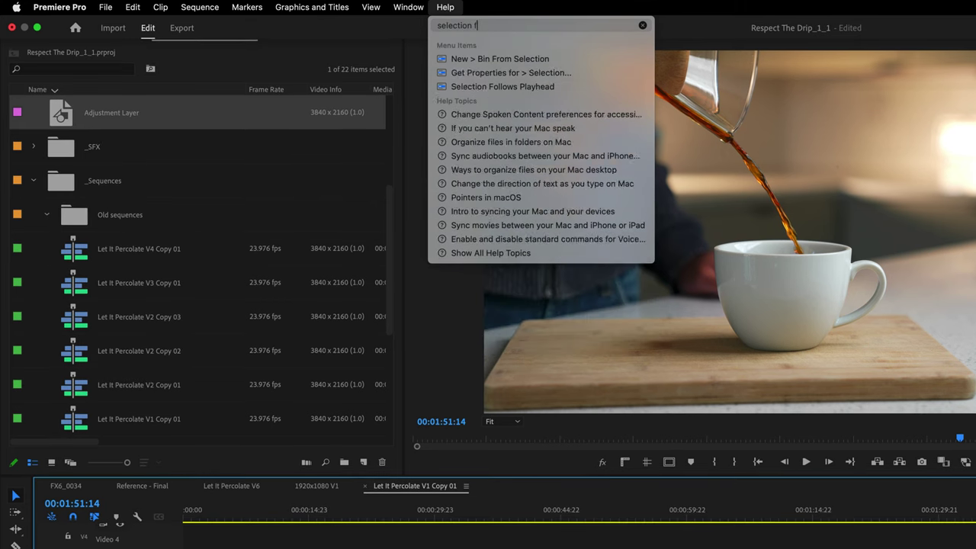
{"action": "type", "text": "oll"}
{"action": "mouse_move", "coordinate": [477, 59]}
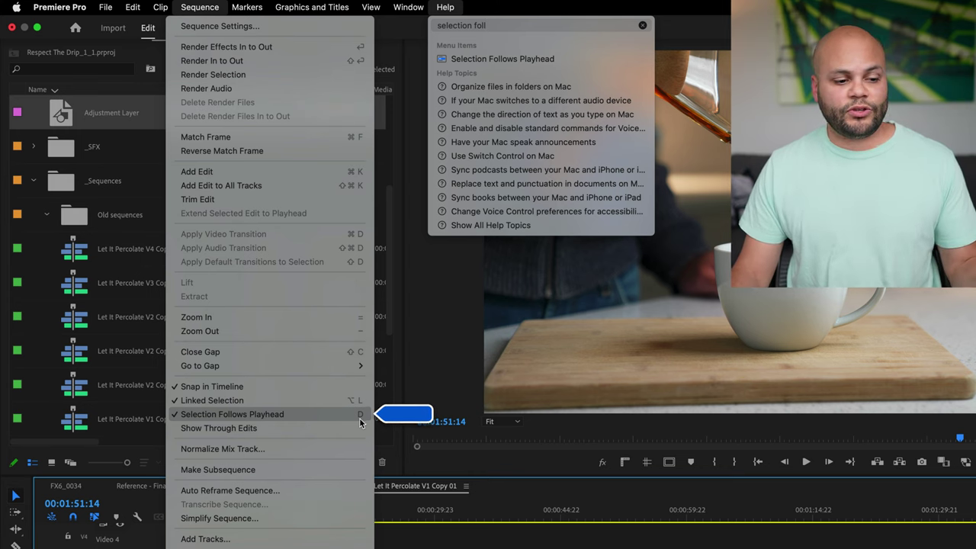
{"action": "left_click", "coordinate": [359, 417]}
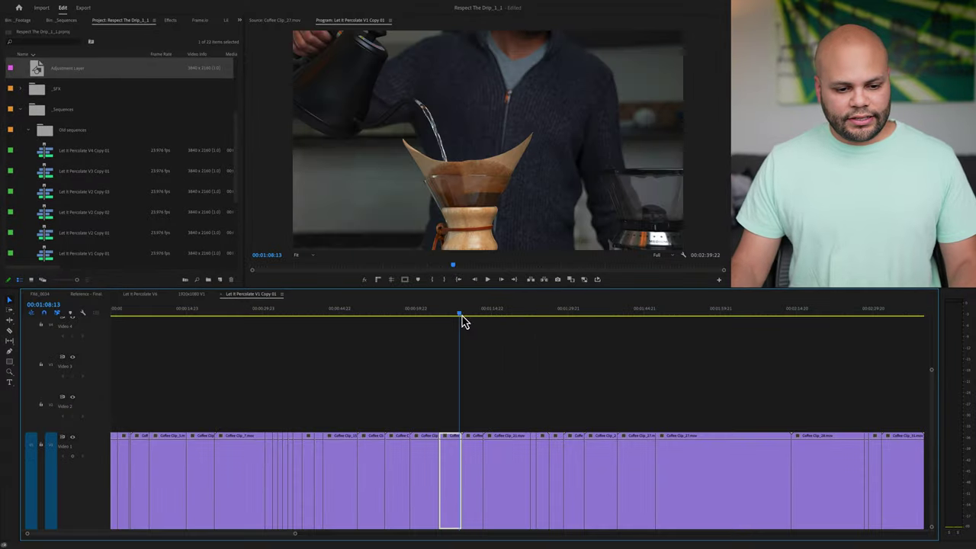
{"action": "left_click_drag", "start_coordinate": [461, 315], "coordinate": [497, 312]}
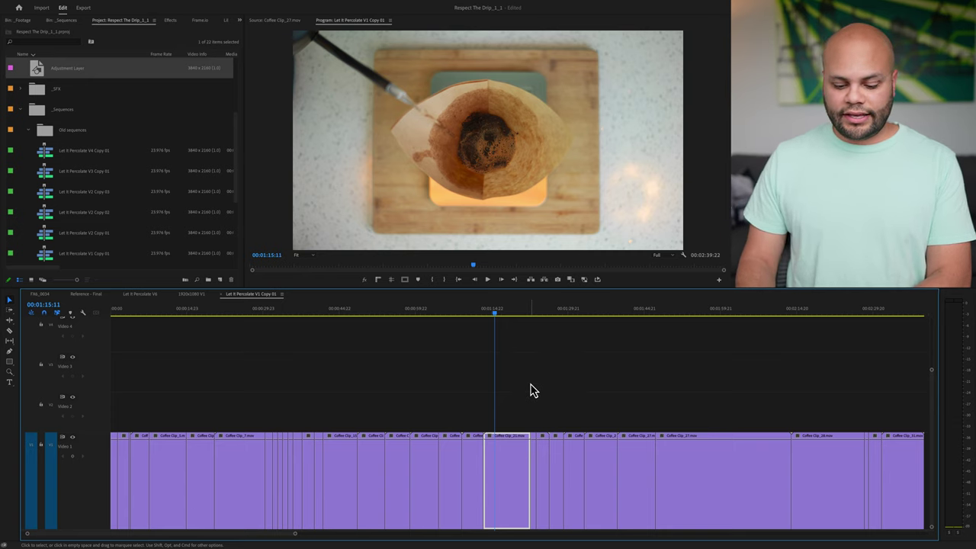
Step: Lift two selects from Video 1 to Video 2 with Option+Up, scrubbing back between them
{"action": "key", "text": "alt+Up"}
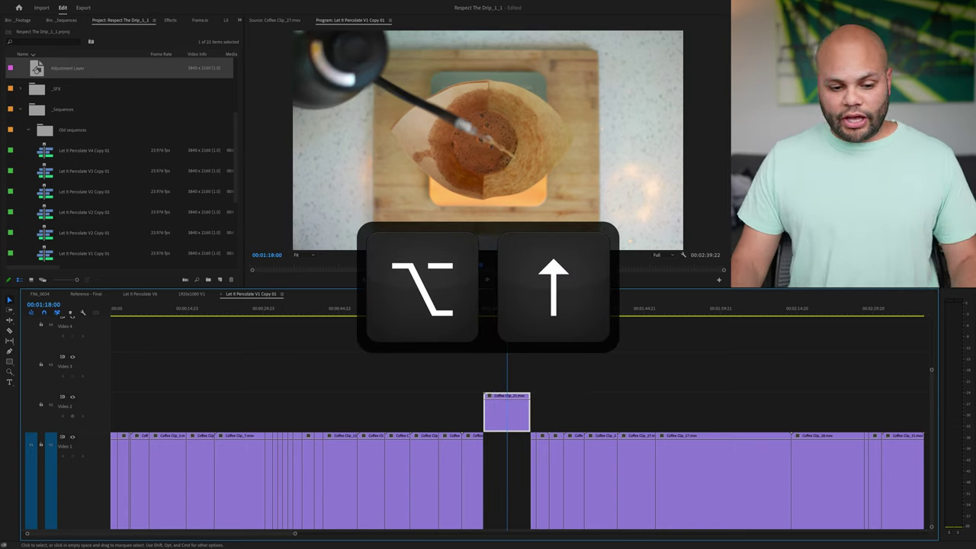
{"action": "key", "text": "minus"}
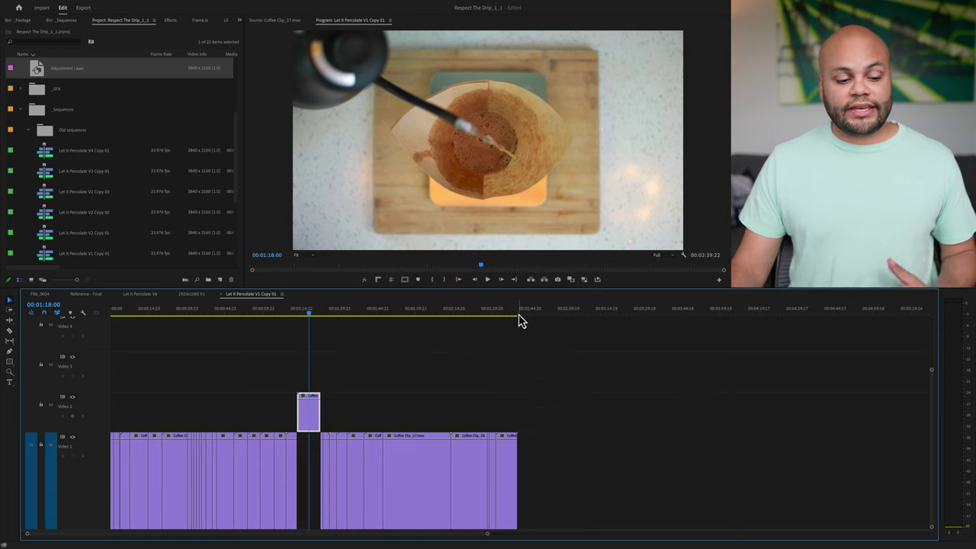
{"action": "key", "text": "equal"}
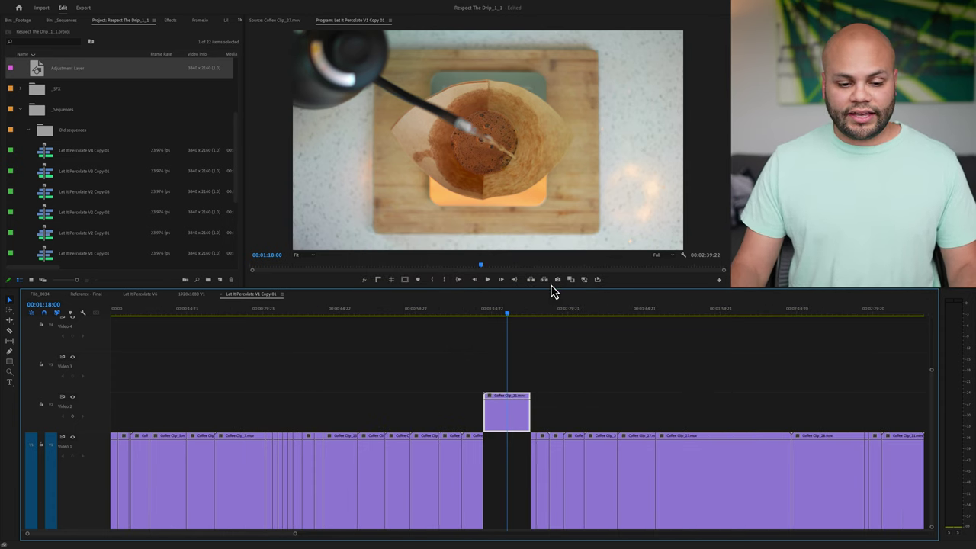
{"action": "left_click_drag", "start_coordinate": [475, 327], "coordinate": [854, 320]}
{"action": "key", "text": "alt+Up"}
{"action": "key", "text": "alt+Up"}
{"action": "key", "text": "alt+Up"}
{"action": "key", "text": "alt+Up"}
{"action": "key", "text": "alt+Up"}
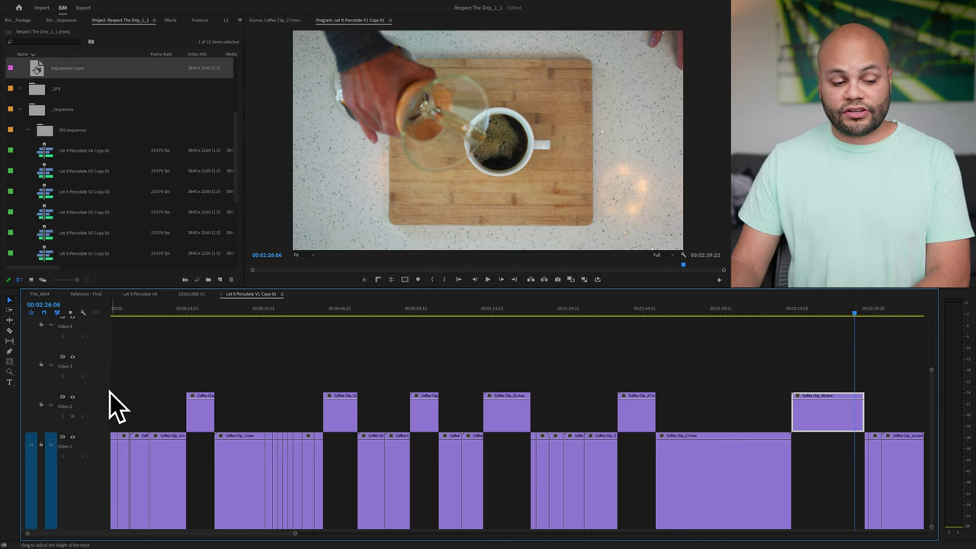
{"action": "left_click_drag", "start_coordinate": [478, 352], "coordinate": [541, 338]}
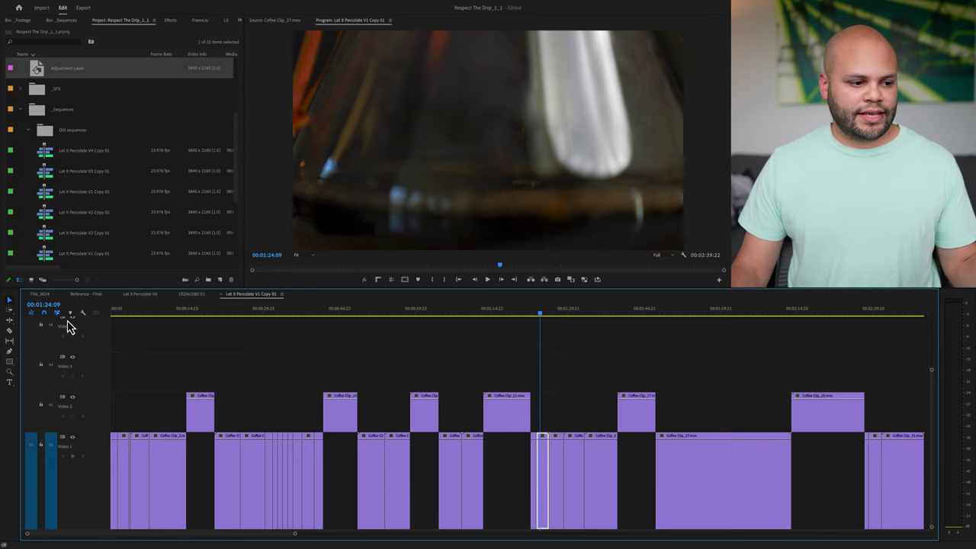
Step: Make three Razor cuts in Coffee Clip_27, then undo them and return to Selection
{"action": "left_click", "coordinate": [10, 330]}
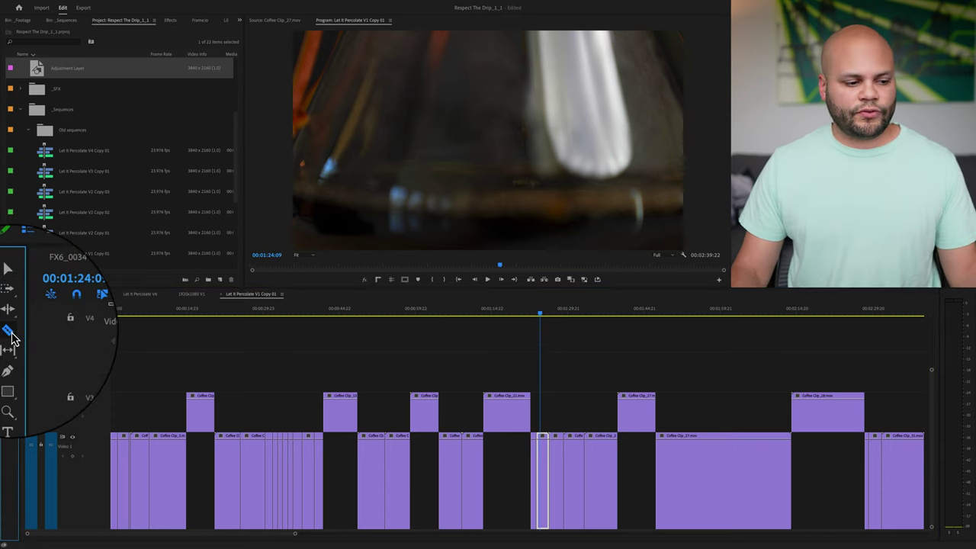
{"action": "left_click", "coordinate": [688, 444]}
{"action": "left_click", "coordinate": [740, 446]}
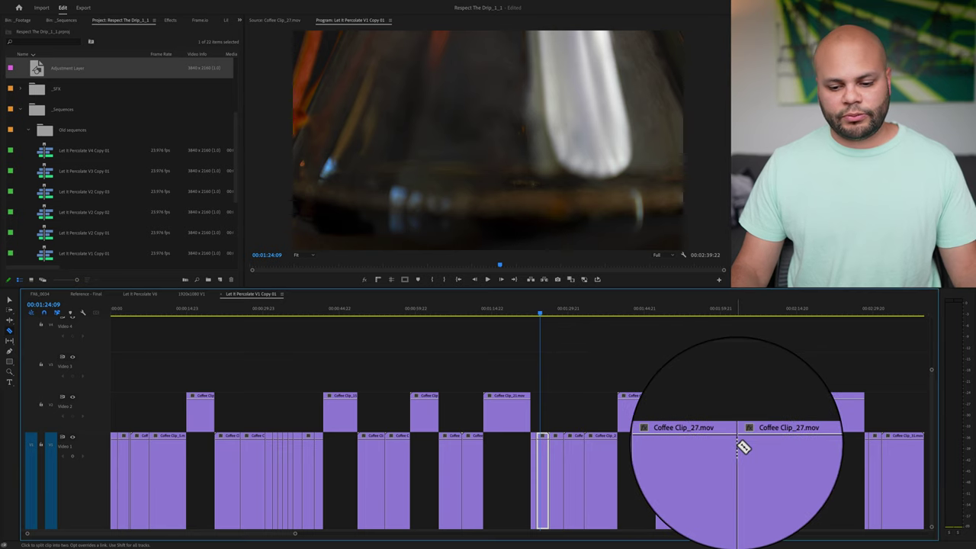
{"action": "left_click", "coordinate": [771, 448]}
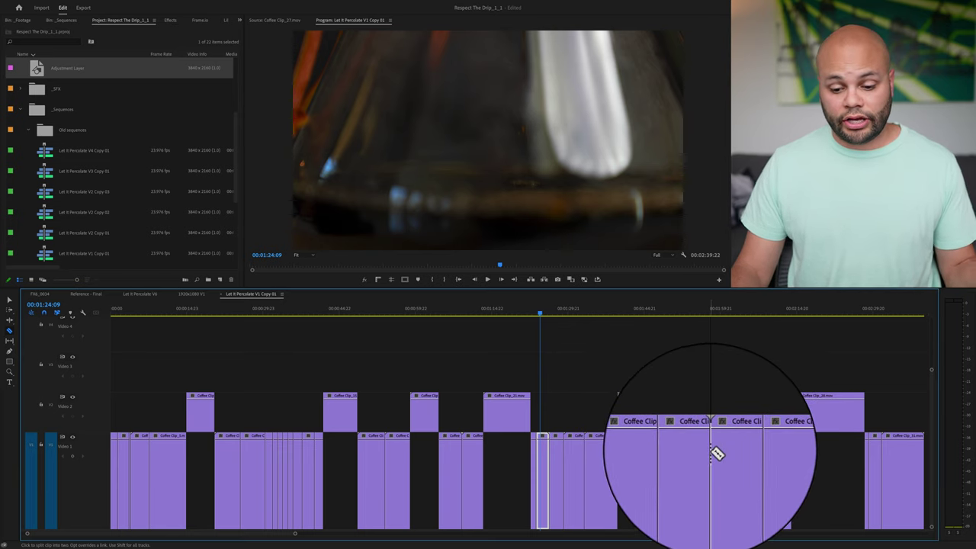
{"action": "key", "text": "super+z"}
{"action": "key", "text": "super+z"}
{"action": "key", "text": "super+z"}
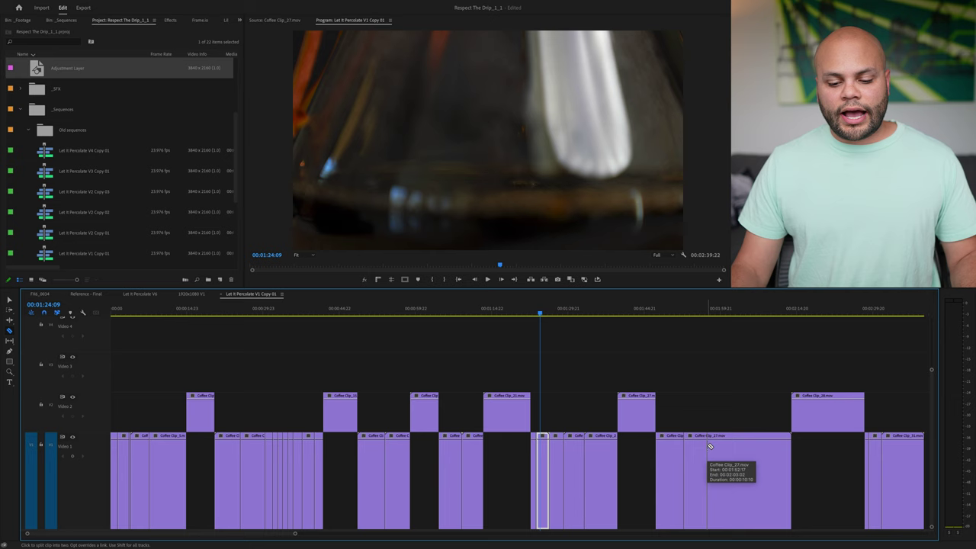
{"action": "left_click", "coordinate": [9, 300]}
Step: Split Coffee Clip_27 at the playhead and lift it and the bean grinder shot to Video 2
{"action": "left_click_drag", "start_coordinate": [486, 312], "coordinate": [699, 328]}
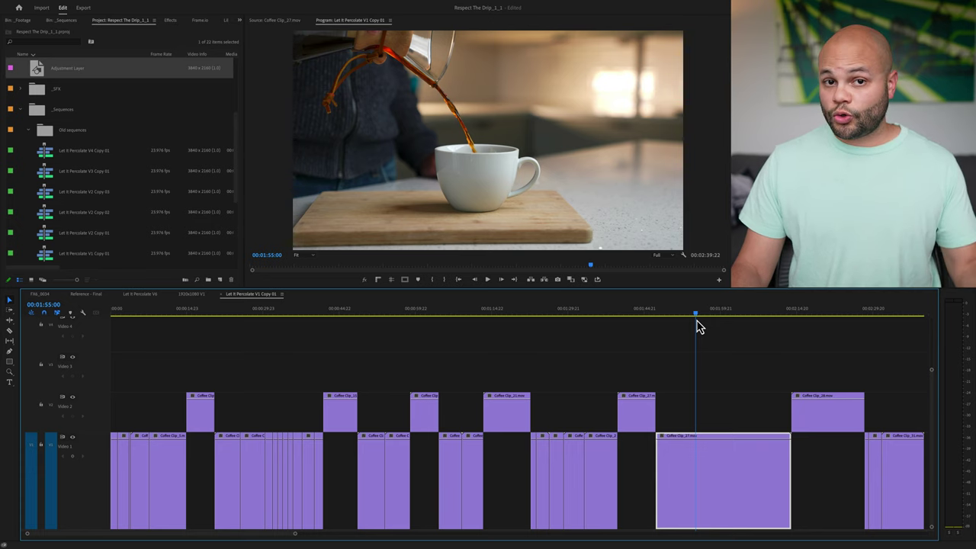
{"action": "left_click_drag", "start_coordinate": [699, 328], "coordinate": [722, 329]}
{"action": "key", "text": "ctrl+k"}
{"action": "key", "text": "ctrl+k"}
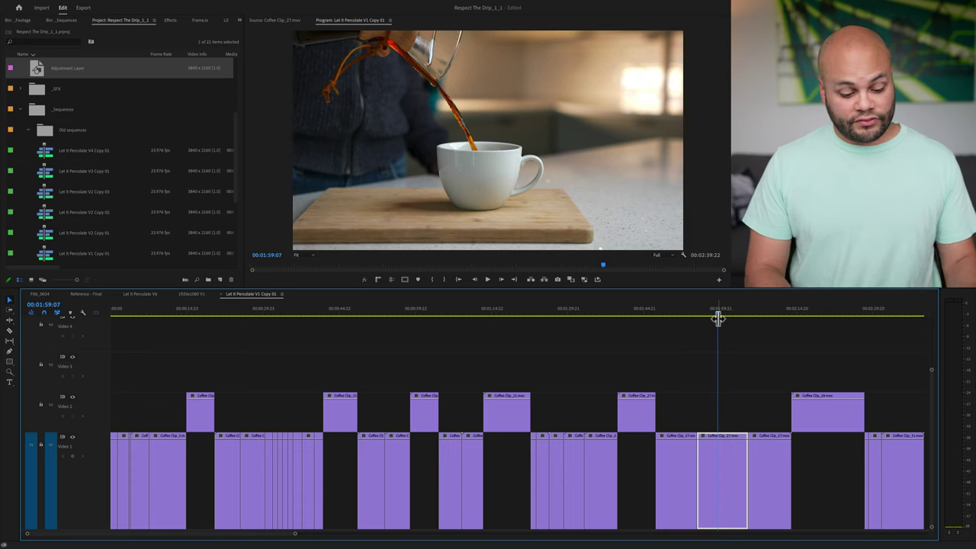
{"action": "key", "text": "alt+Up"}
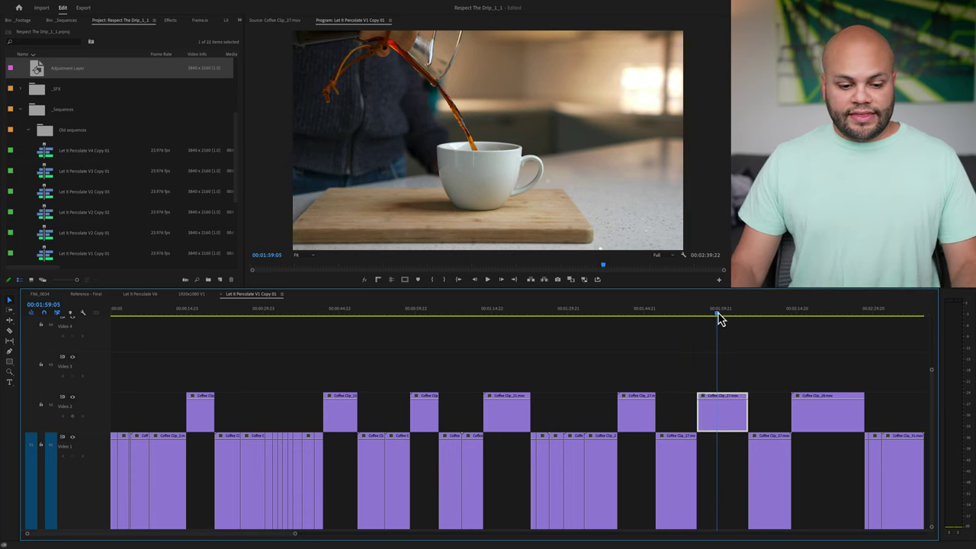
{"action": "left_click", "coordinate": [383, 312]}
{"action": "left_click_drag", "start_coordinate": [311, 341], "coordinate": [414, 349]}
{"action": "key", "text": "alt+Up"}
{"action": "key", "text": "alt+Up"}
{"action": "key", "text": "alt+Up"}
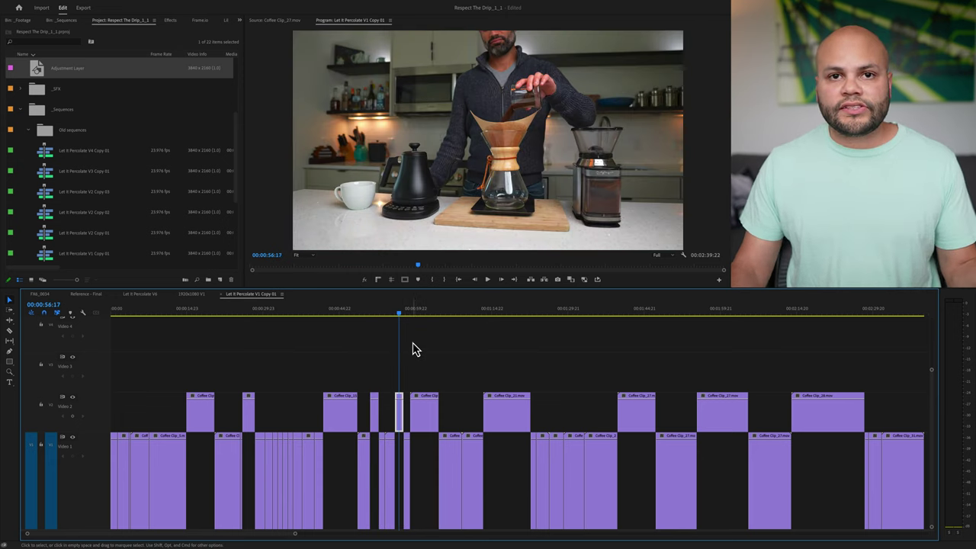
{"action": "key", "text": "minus"}
{"action": "key", "text": "minus"}
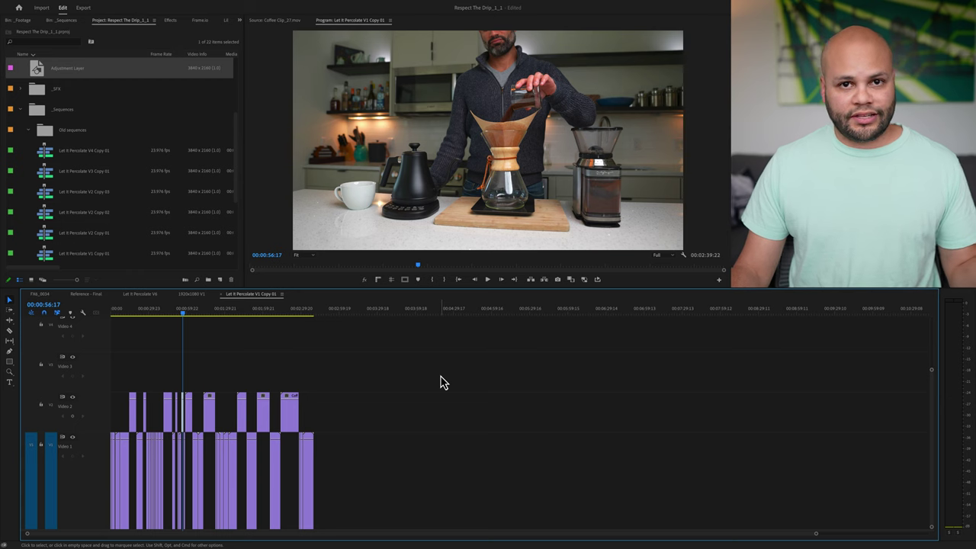
Step: Select all clips and Option-drag a duplicate later in the timeline, after undoing a trial paste
{"action": "key", "text": "super+a"}
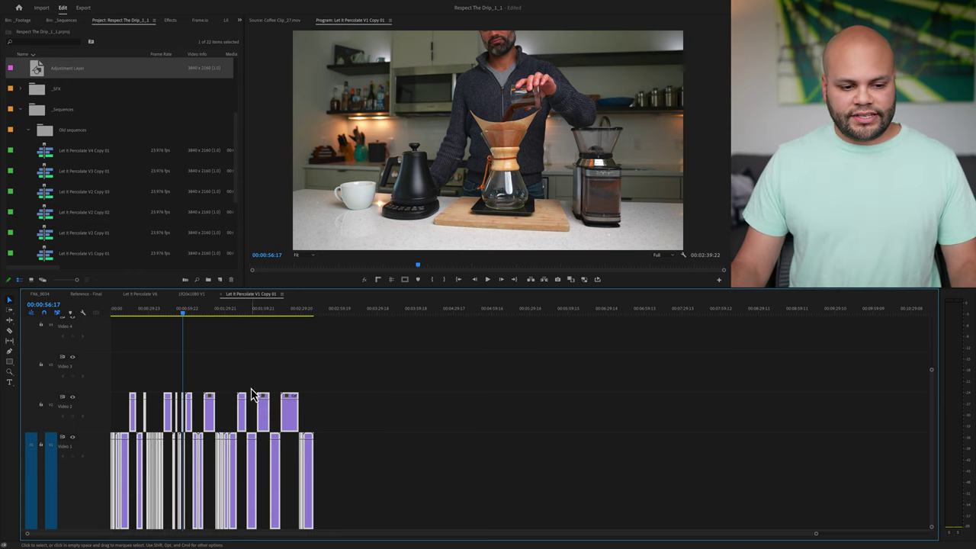
{"action": "left_click", "coordinate": [480, 373]}
{"action": "key", "text": "super+v"}
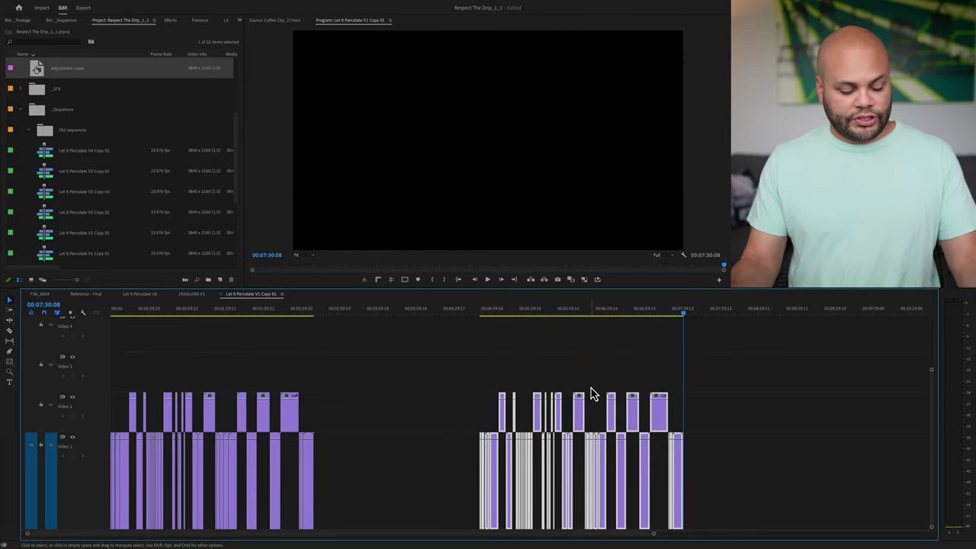
{"action": "key", "text": "super+z"}
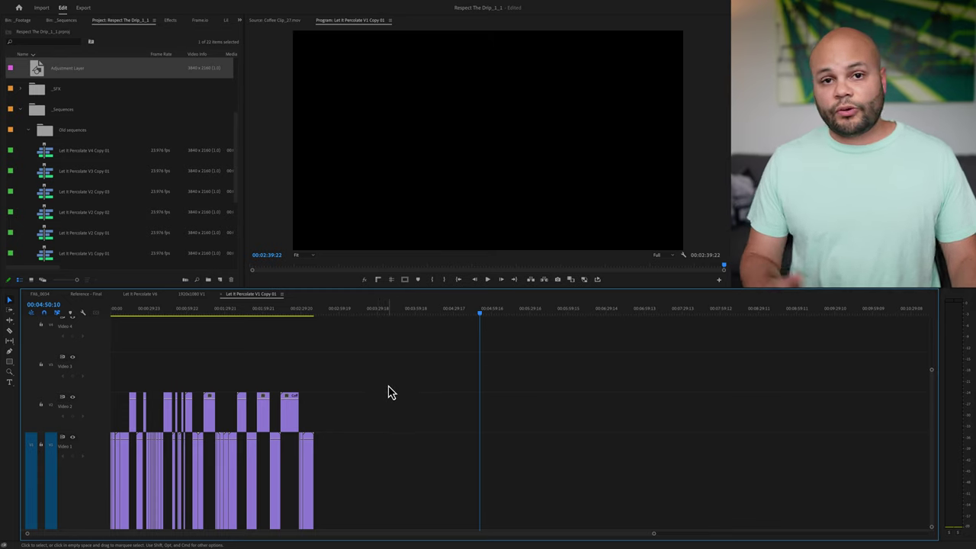
{"action": "key", "text": "super+a"}
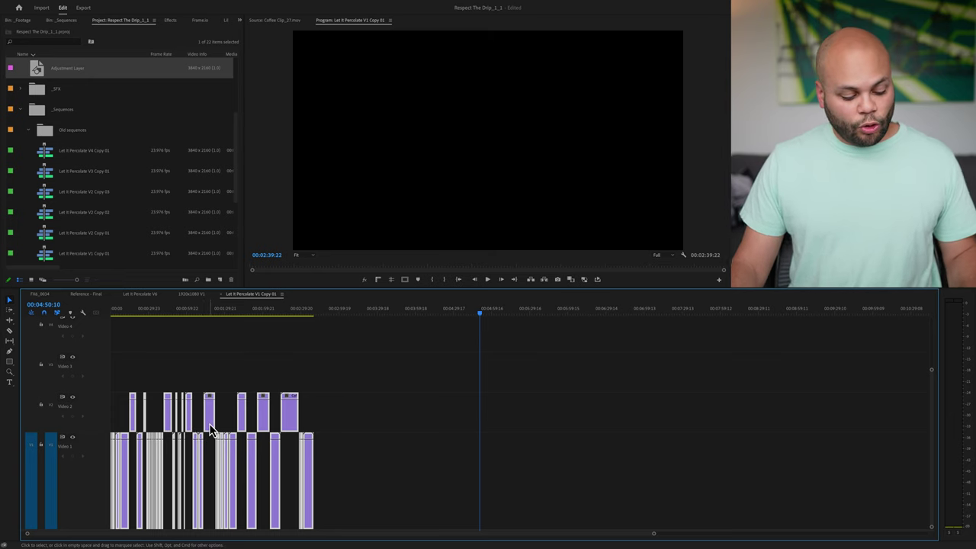
{"action": "left_click_drag", "start_coordinate": [210, 428], "coordinate": [492, 433]}
{"action": "left_click", "coordinate": [501, 411]}
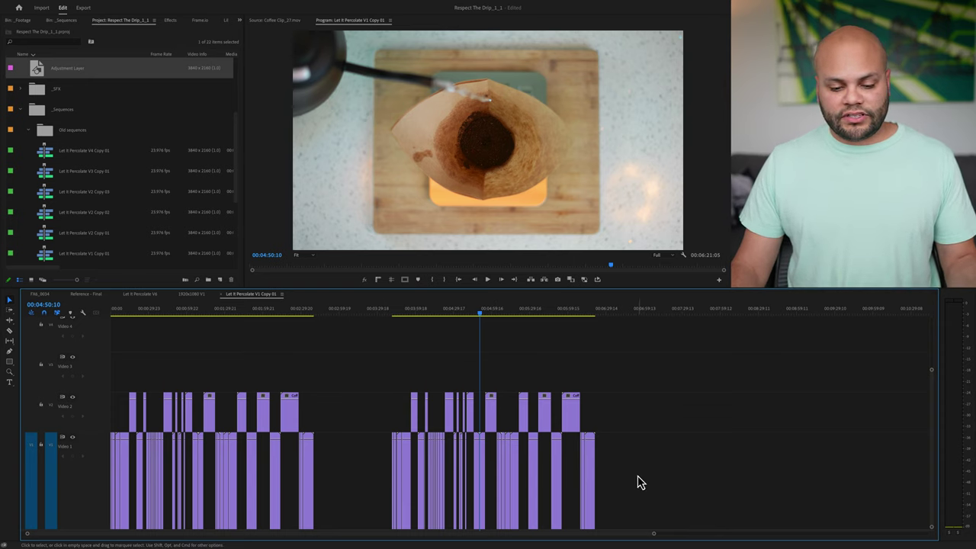
Step: Marquee-select the later group of Video 1 clips, then pick the Track Select Forward tool
{"action": "left_click_drag", "start_coordinate": [641, 472], "coordinate": [365, 498]}
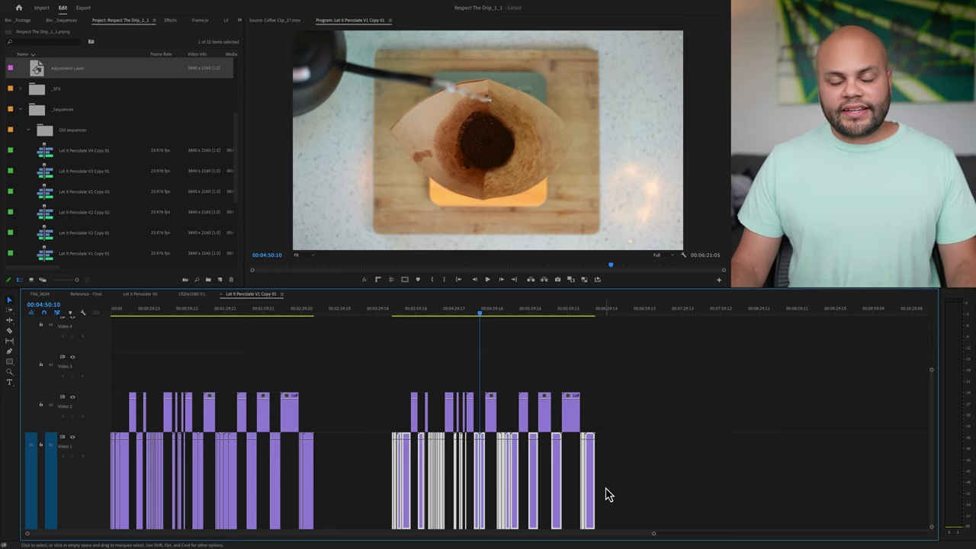
{"action": "key", "text": "minus"}
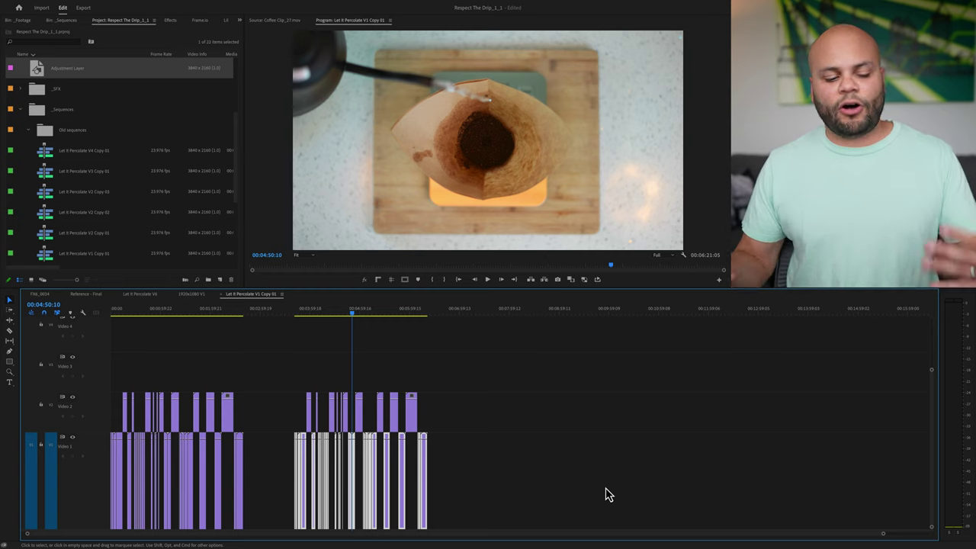
{"action": "left_click_drag", "start_coordinate": [554, 451], "coordinate": [286, 494]}
{"action": "key", "text": "equal"}
{"action": "key", "text": "equal"}
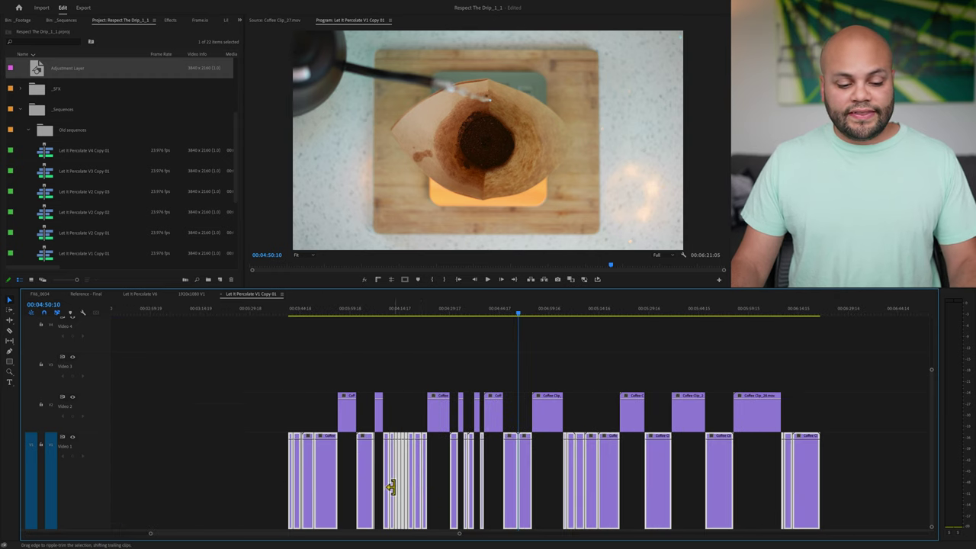
{"action": "key", "text": "minus"}
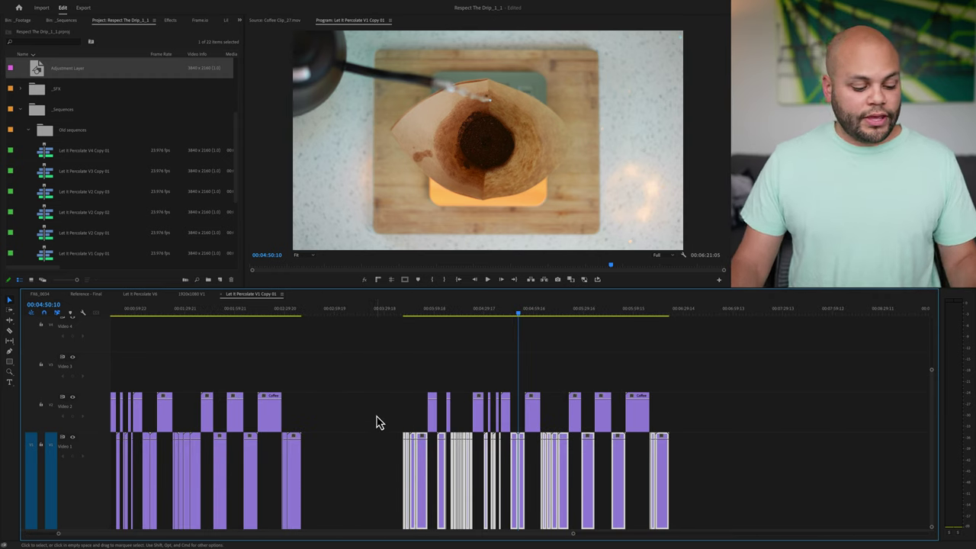
{"action": "left_click", "coordinate": [10, 311]}
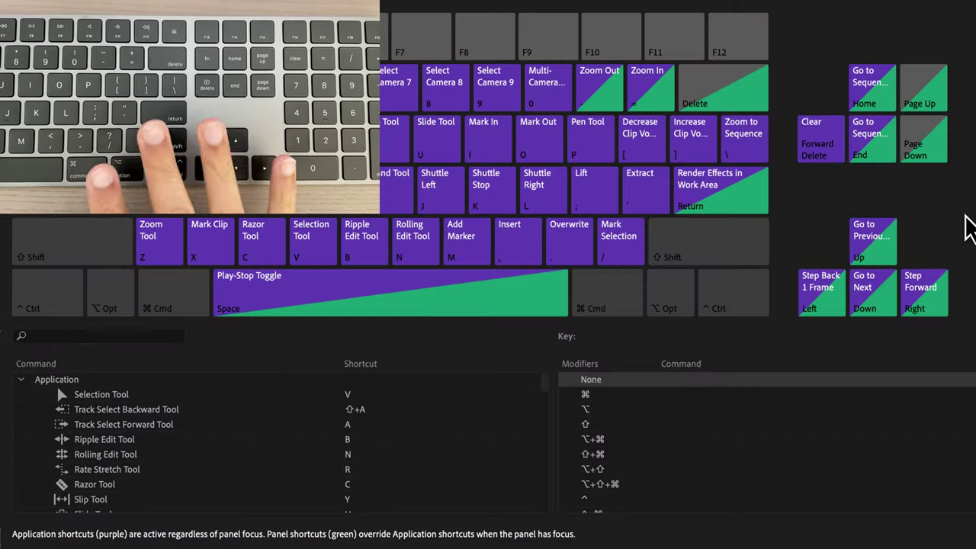
{"action": "key", "text": "shift"}
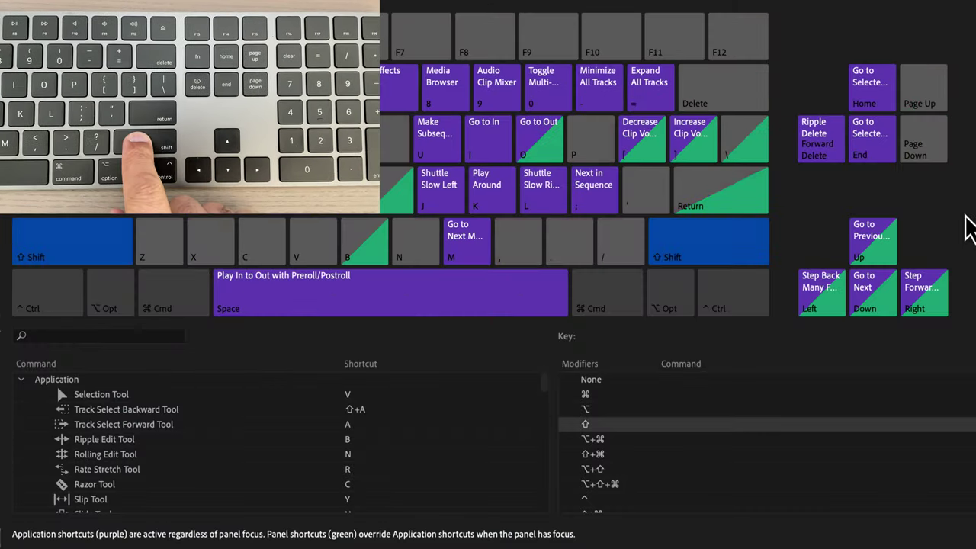
{"action": "key", "text": "shift+Delete"}
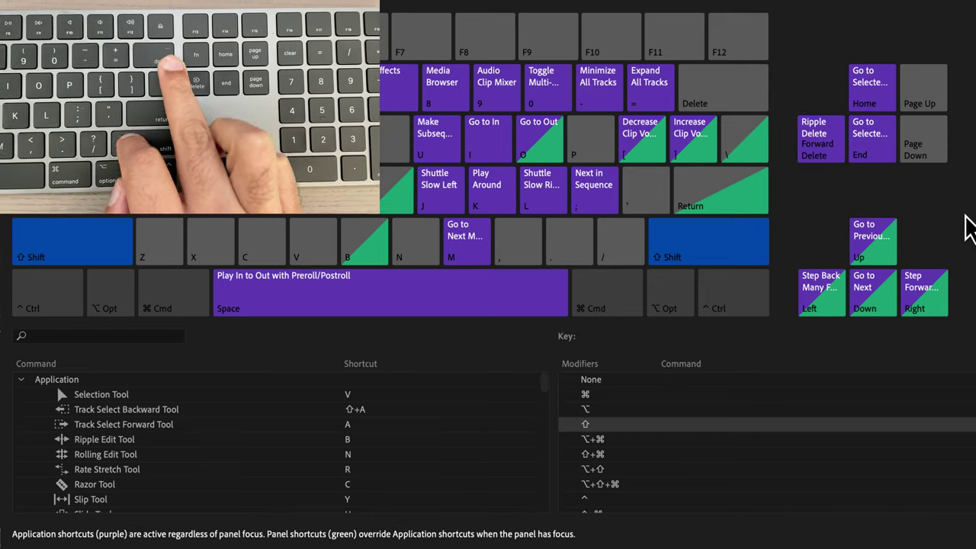
{"action": "key", "text": "shift"}
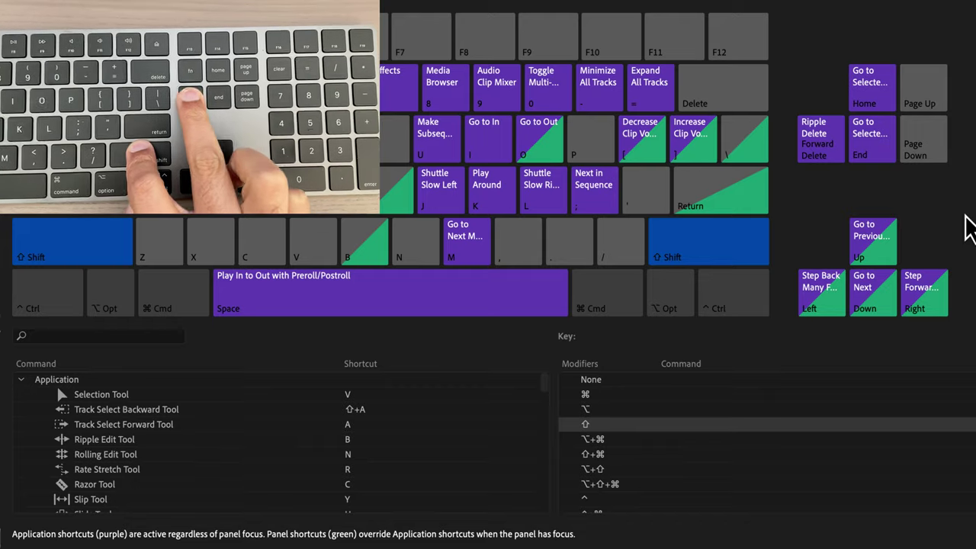
{"action": "key", "text": "shift+Delete"}
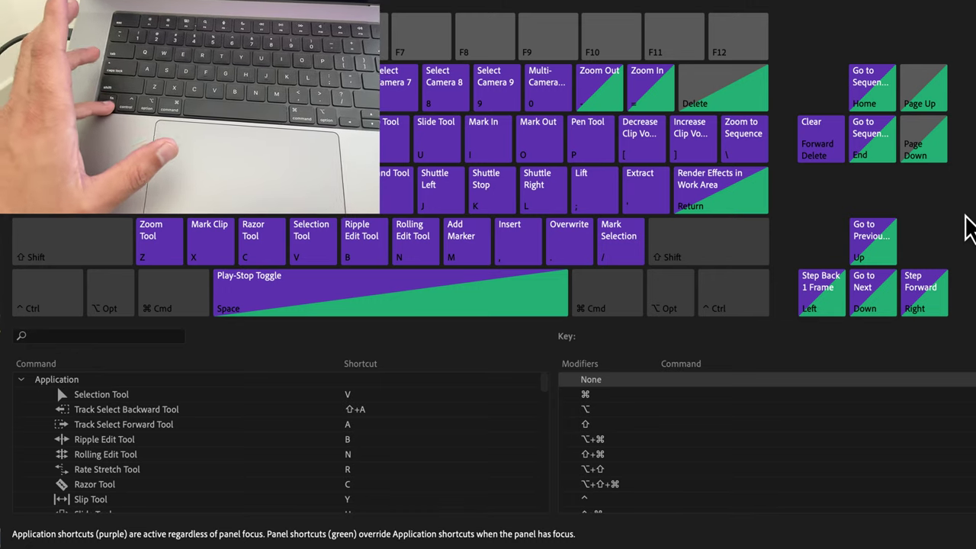
{"action": "key", "text": "shift"}
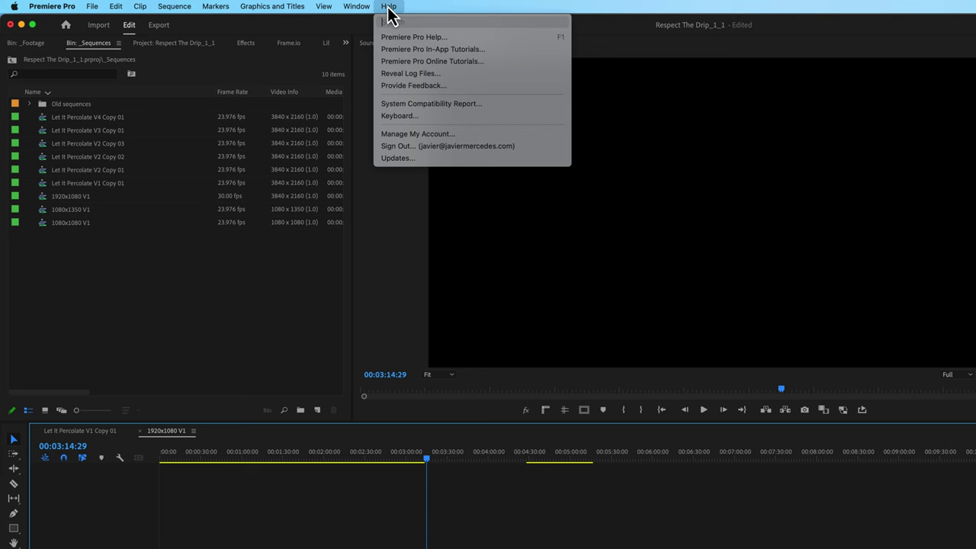
Step: Open Keyboard Shortcuts via a Help search for 'keybo' and load the Adobe Premiere Pro Default preset
{"action": "left_click", "coordinate": [389, 8]}
{"action": "left_click", "coordinate": [388, 8]}
{"action": "type", "text": "keybo"}
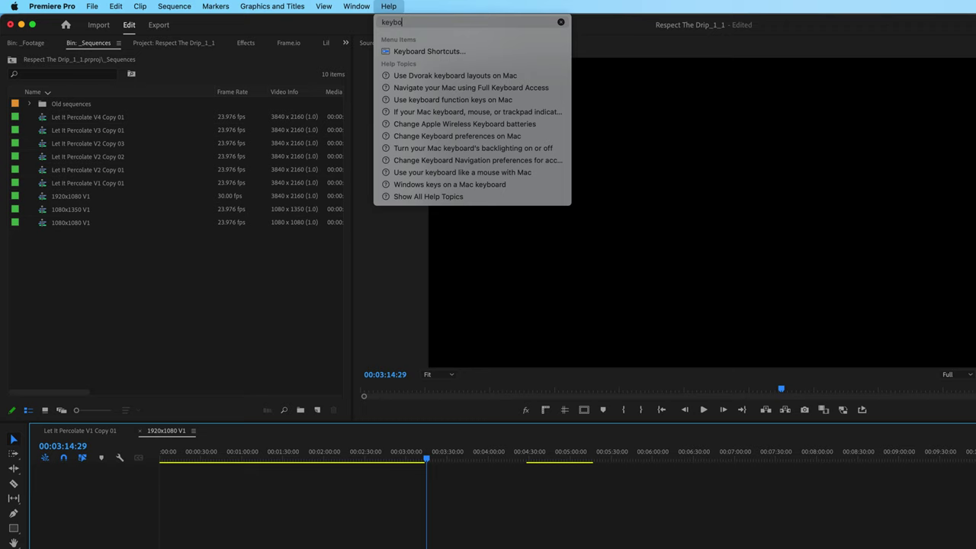
{"action": "mouse_move", "coordinate": [411, 55]}
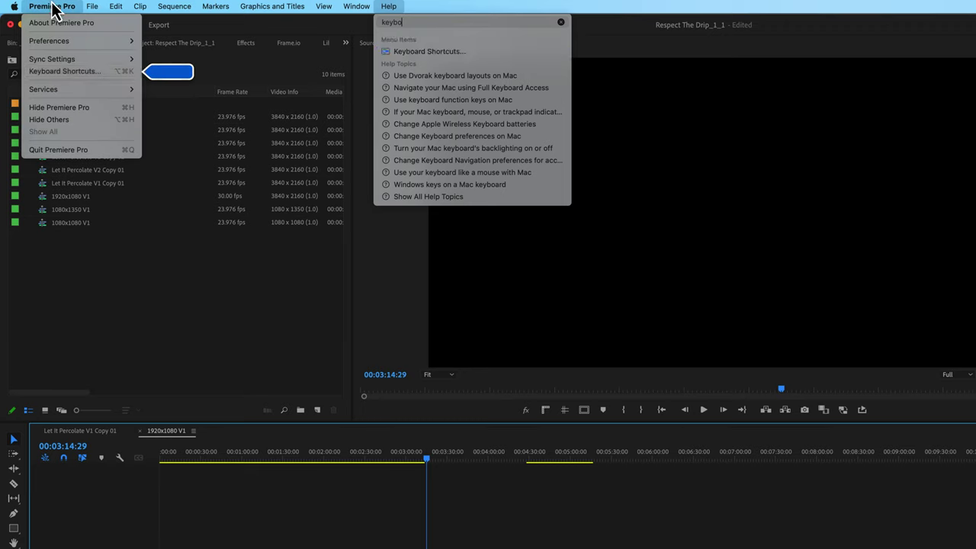
{"action": "left_click", "coordinate": [65, 72]}
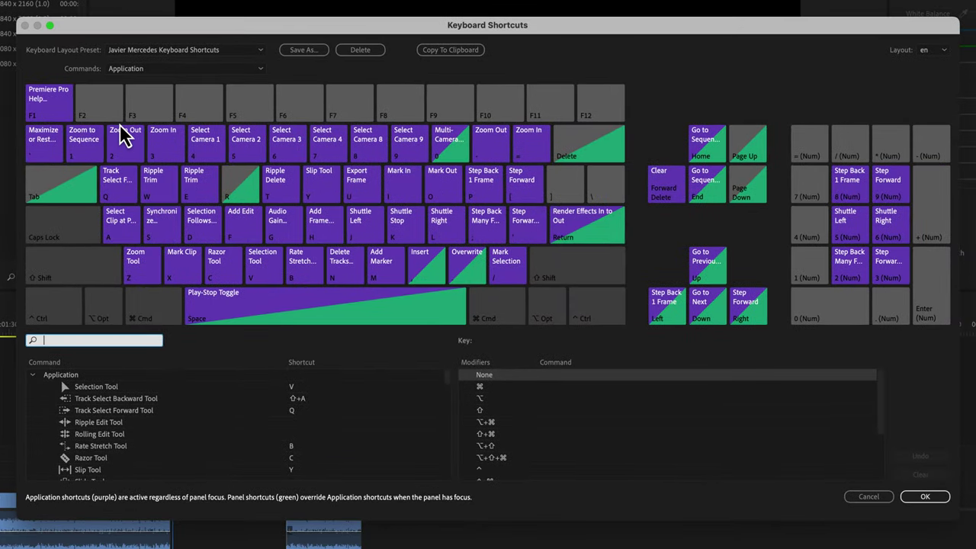
{"action": "left_click", "coordinate": [186, 50]}
{"action": "left_click", "coordinate": [189, 62]}
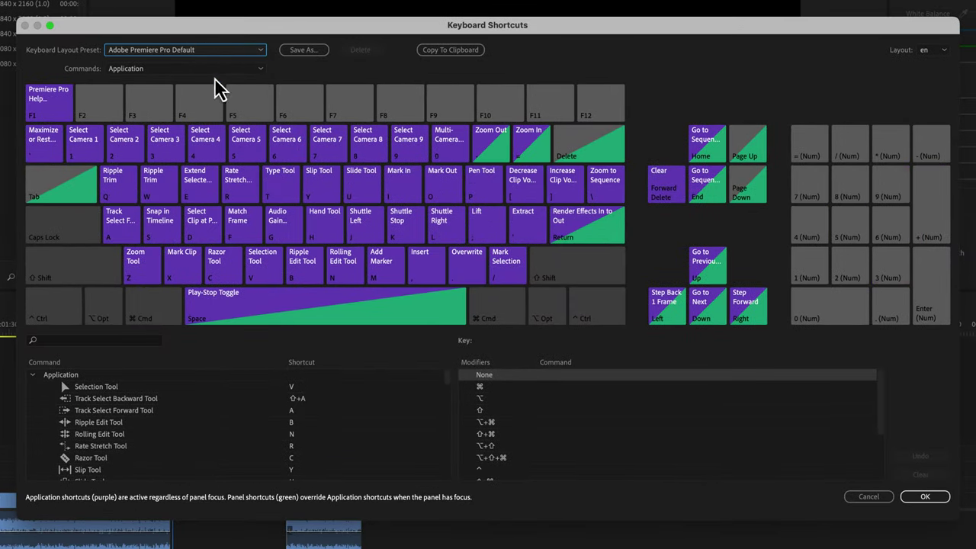
Step: Add T as a Ripple Delete shortcut, taking it from the Type Tool, and confirm with OK
{"action": "left_click", "coordinate": [115, 340]}
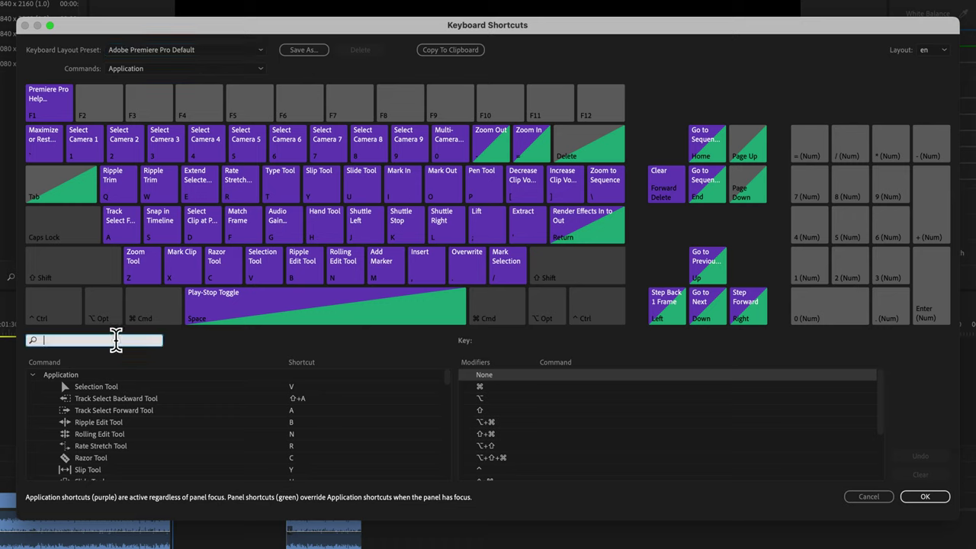
{"action": "type", "text": "ripple dele"}
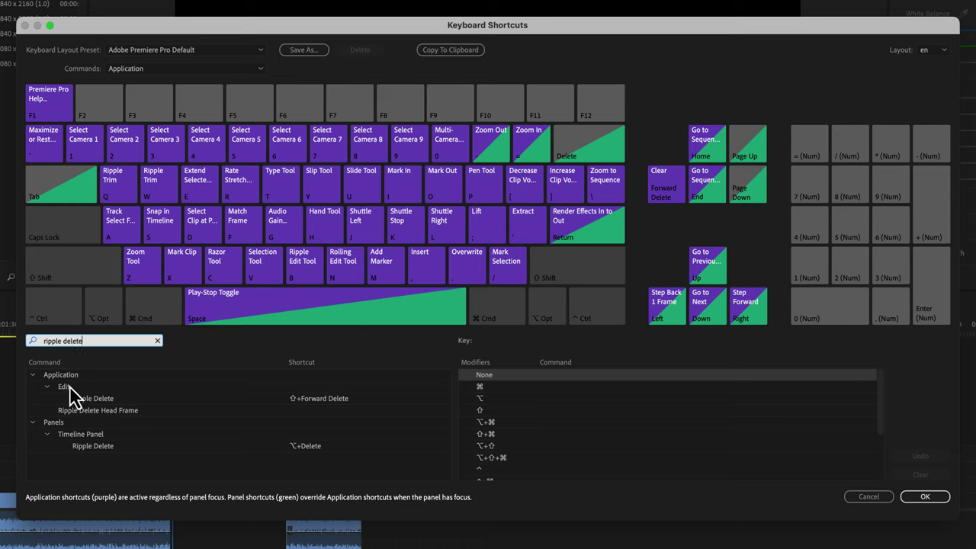
{"action": "left_click", "coordinate": [328, 403]}
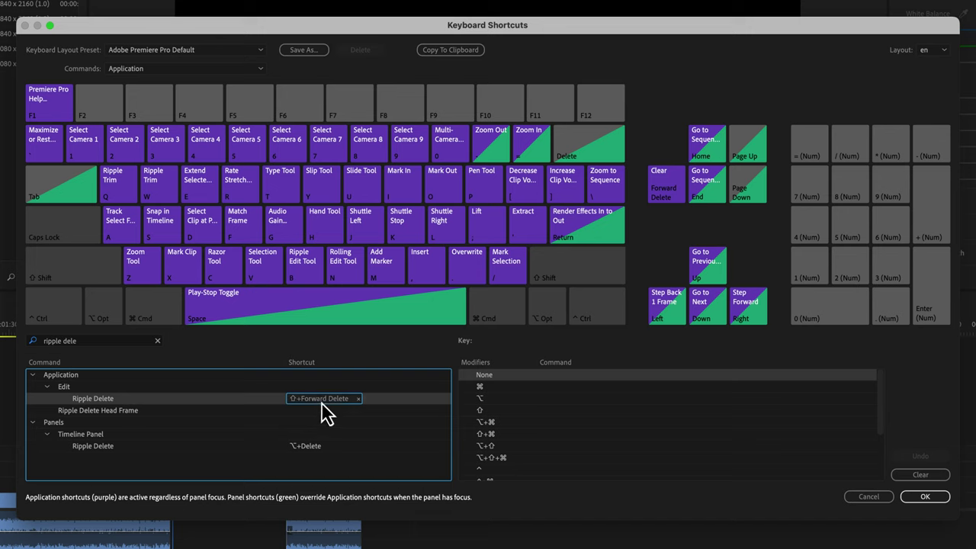
{"action": "left_click", "coordinate": [371, 403]}
{"action": "key", "text": "t"}
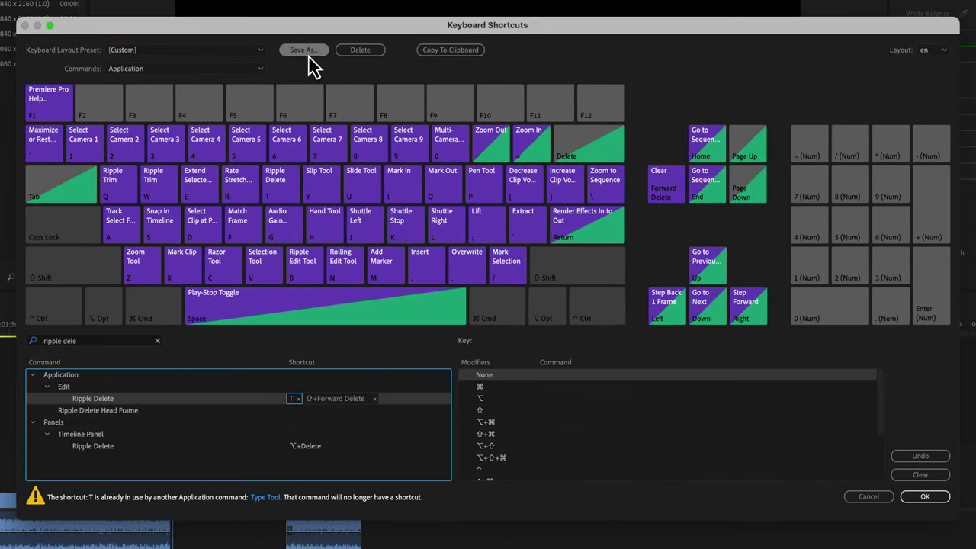
{"action": "left_click", "coordinate": [944, 496]}
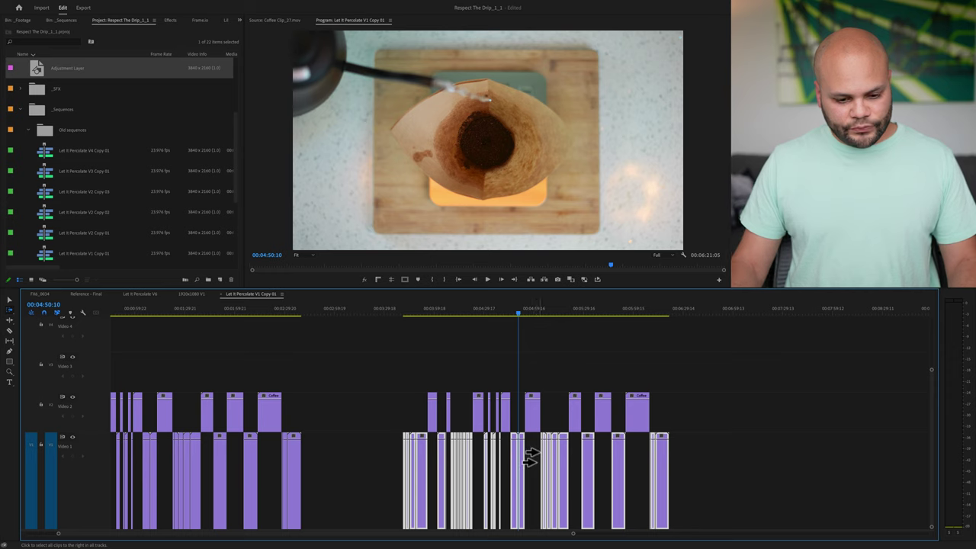
Step: Ripple delete the later Video 1 clips via the context menu, then marquee-select the remaining Video 2 clips
{"action": "key", "text": "v"}
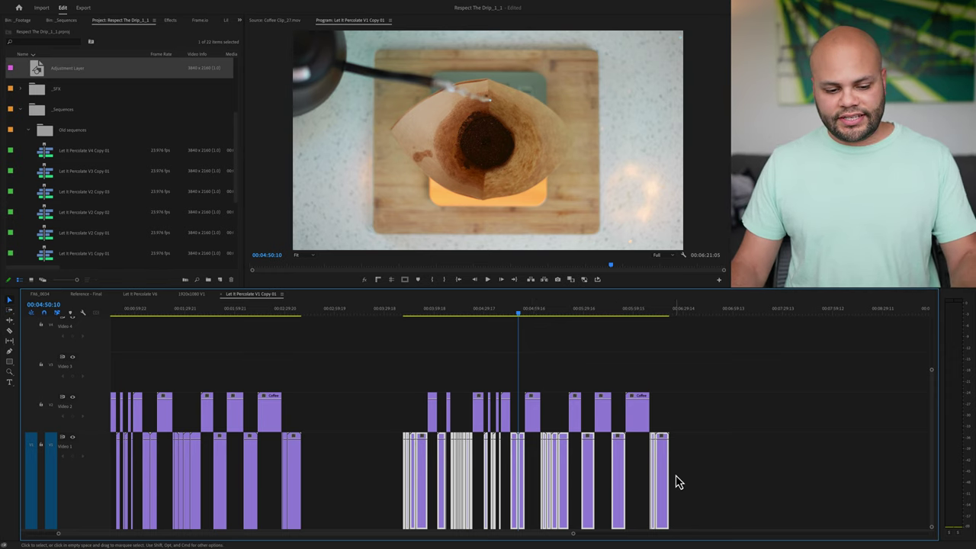
{"action": "key", "text": "shift+Delete"}
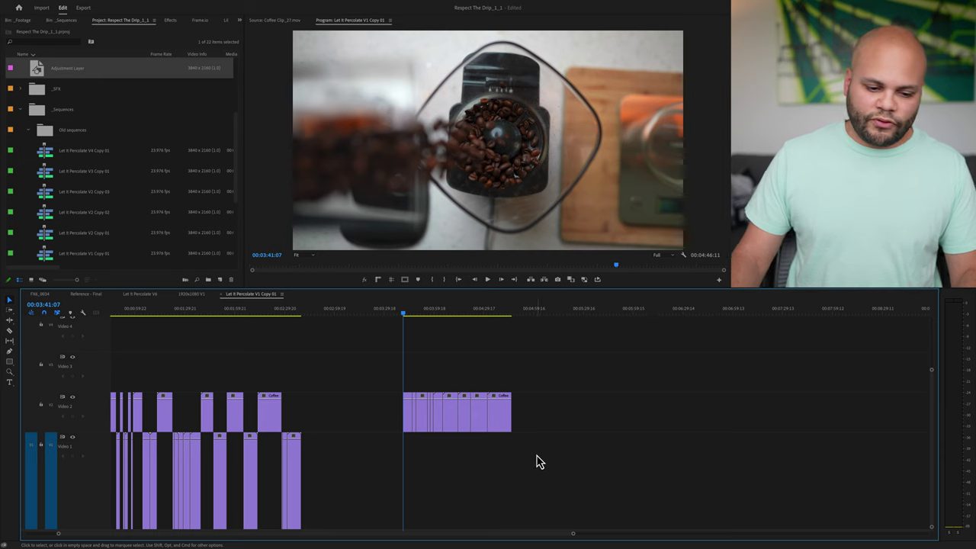
{"action": "left_click_drag", "start_coordinate": [560, 373], "coordinate": [404, 415]}
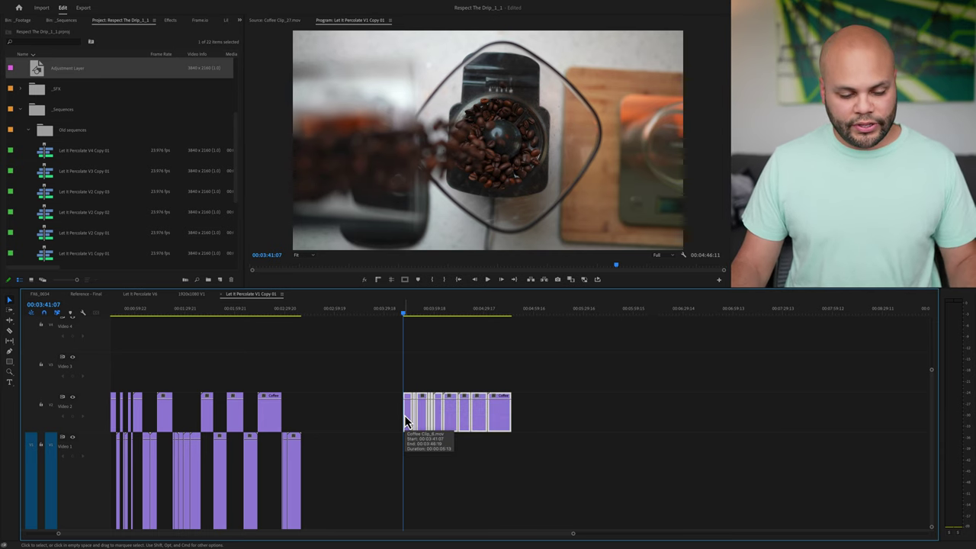
{"action": "key", "text": "ctrl+z"}
{"action": "left_click_drag", "start_coordinate": [720, 431], "coordinate": [385, 479]}
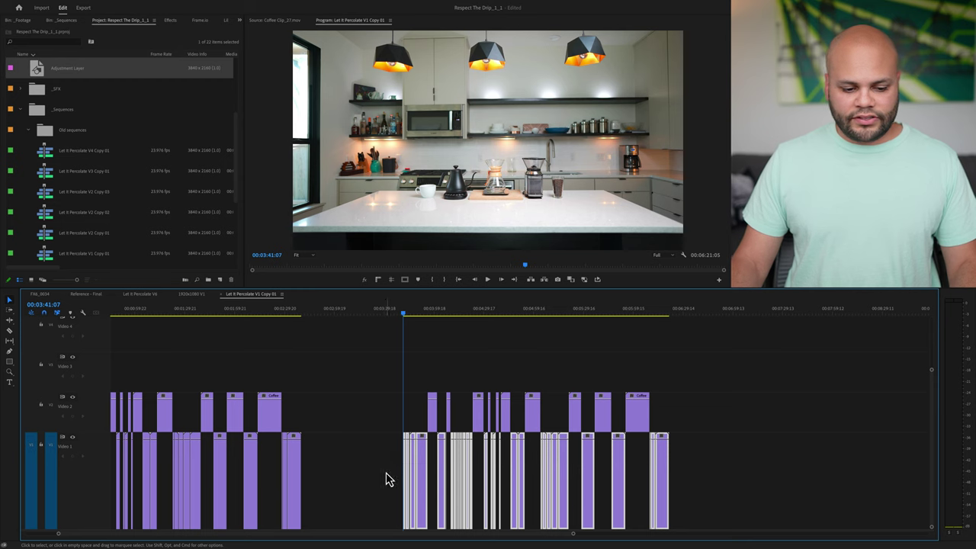
{"action": "right_click", "coordinate": [454, 467]}
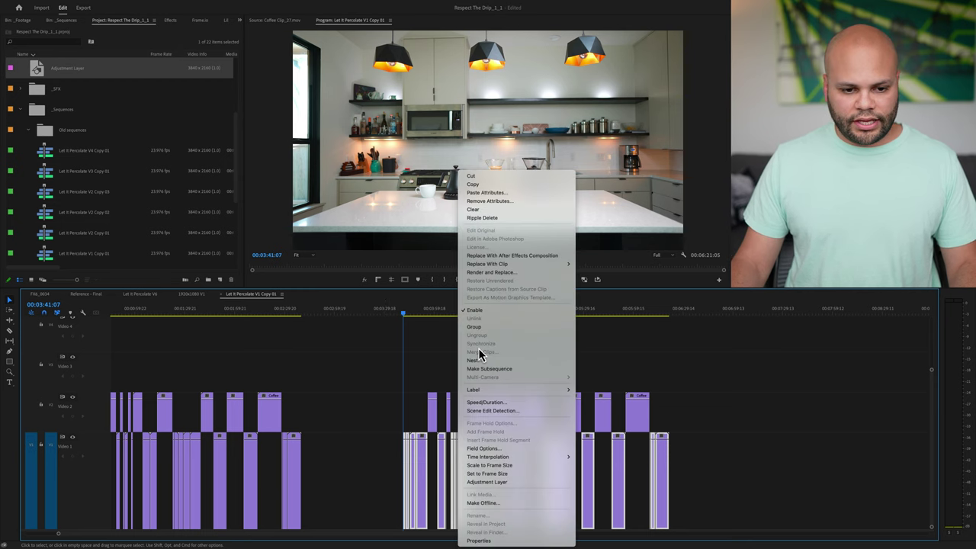
{"action": "left_click", "coordinate": [491, 219]}
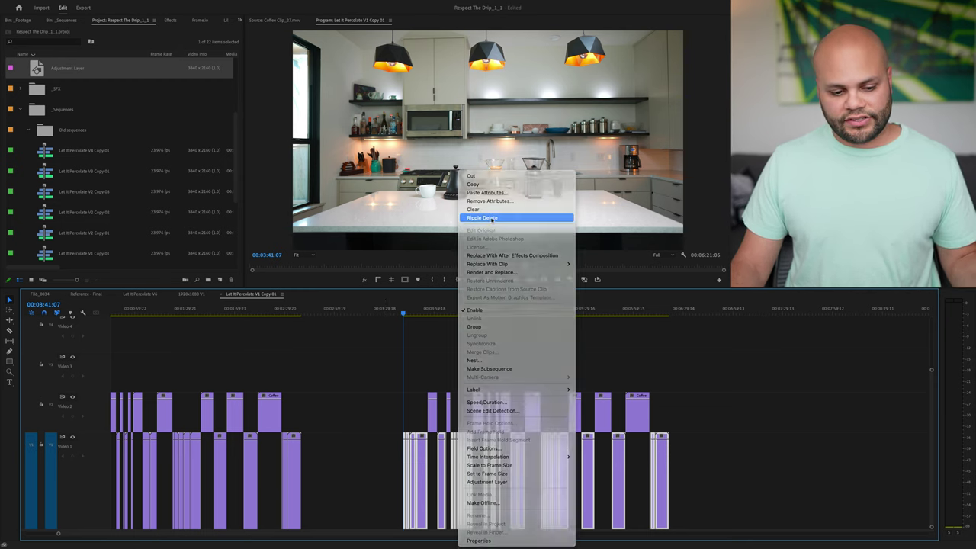
{"action": "left_click_drag", "start_coordinate": [588, 355], "coordinate": [363, 433]}
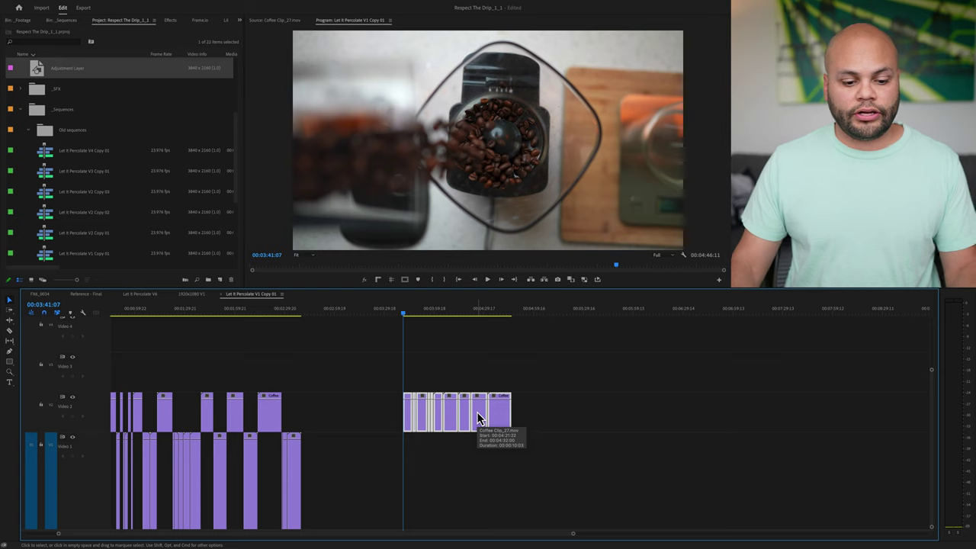
Step: Drag the selected clips onto the top track of the Reference - Final sequence
{"action": "left_click_drag", "start_coordinate": [477, 412], "coordinate": [99, 298]}
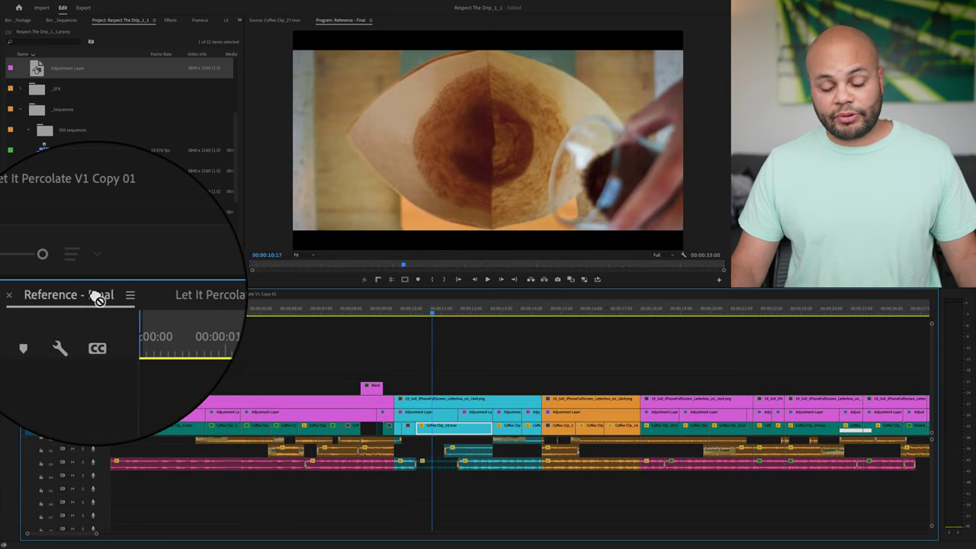
{"action": "left_click_drag", "start_coordinate": [99, 298], "coordinate": [758, 391]}
{"action": "key", "text": "minus"}
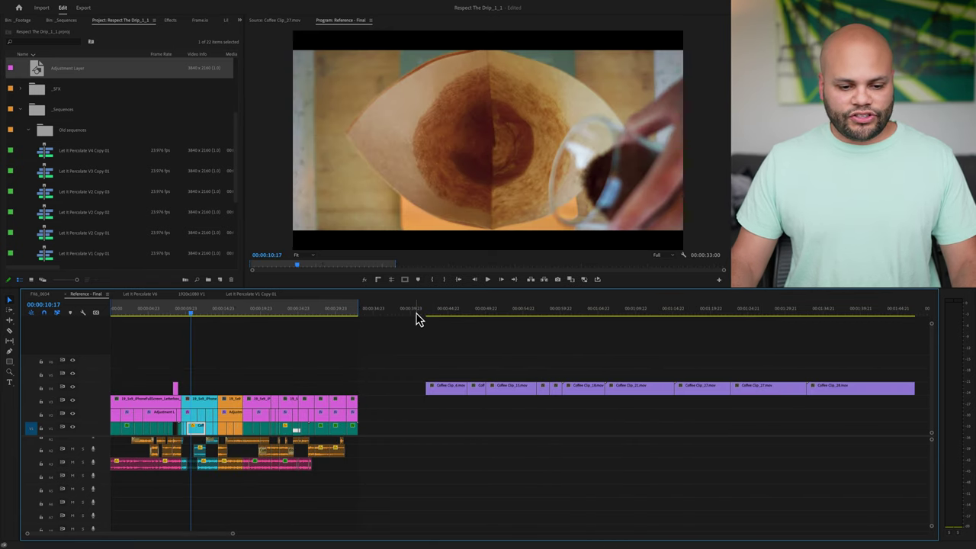
{"action": "left_click", "coordinate": [634, 309]}
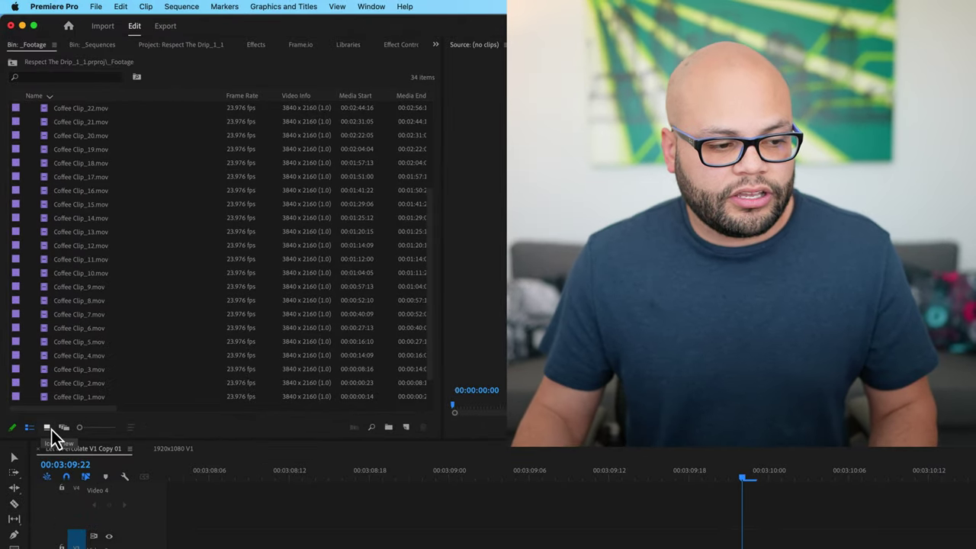
Step: Switch the bin to Icon View and mark a 1:04 In-to-Out range on Coffee Clip_29
{"action": "left_click", "coordinate": [41, 374]}
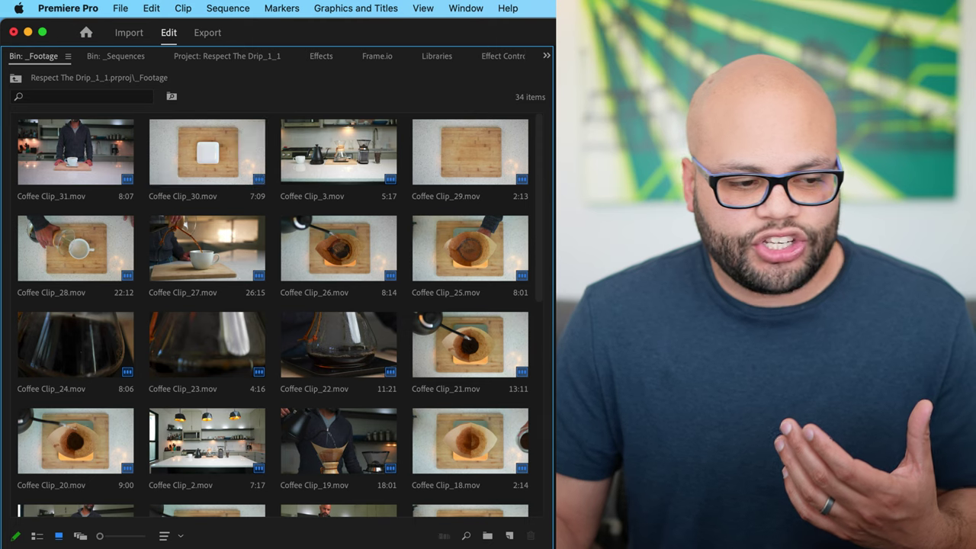
{"action": "left_click", "coordinate": [416, 156]}
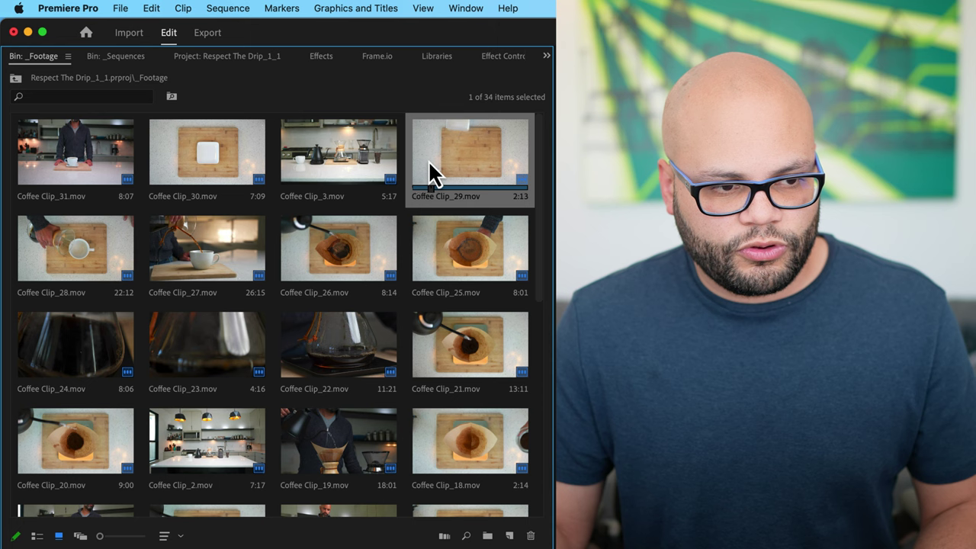
{"action": "key", "text": "i"}
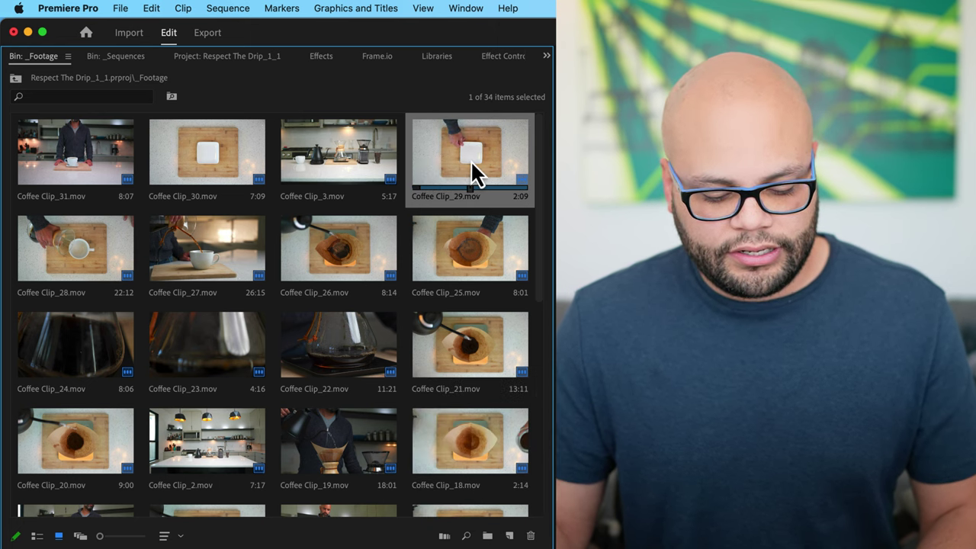
{"action": "key", "text": "o"}
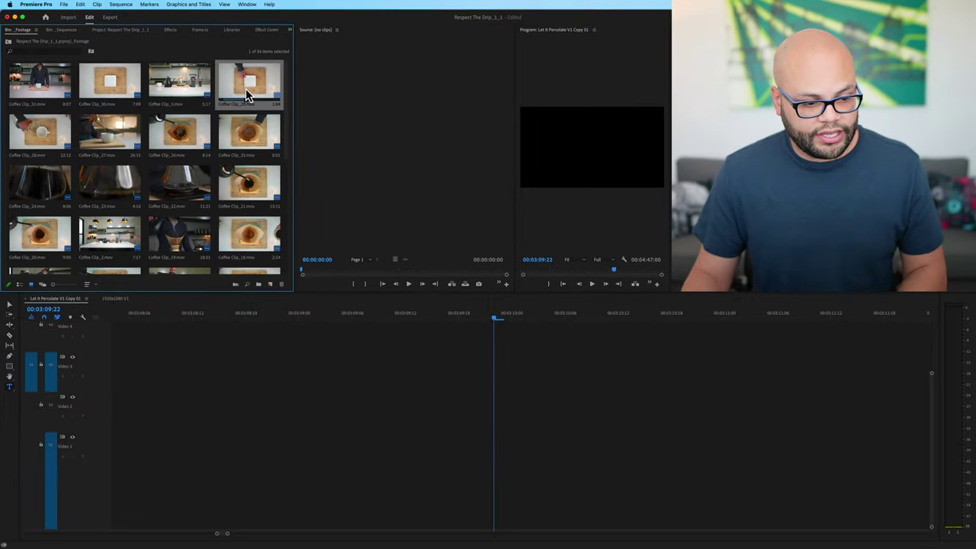
Step: Overwrite the Coffee Clip_29 range onto Video 3, Video 1 and Video 2 using the . key
{"action": "key", "text": "period"}
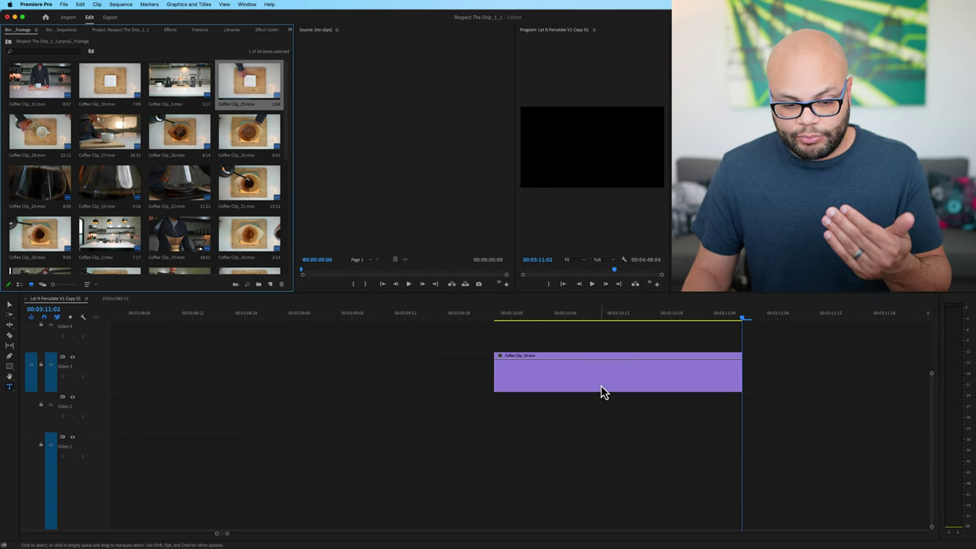
{"action": "left_click", "coordinate": [33, 456]}
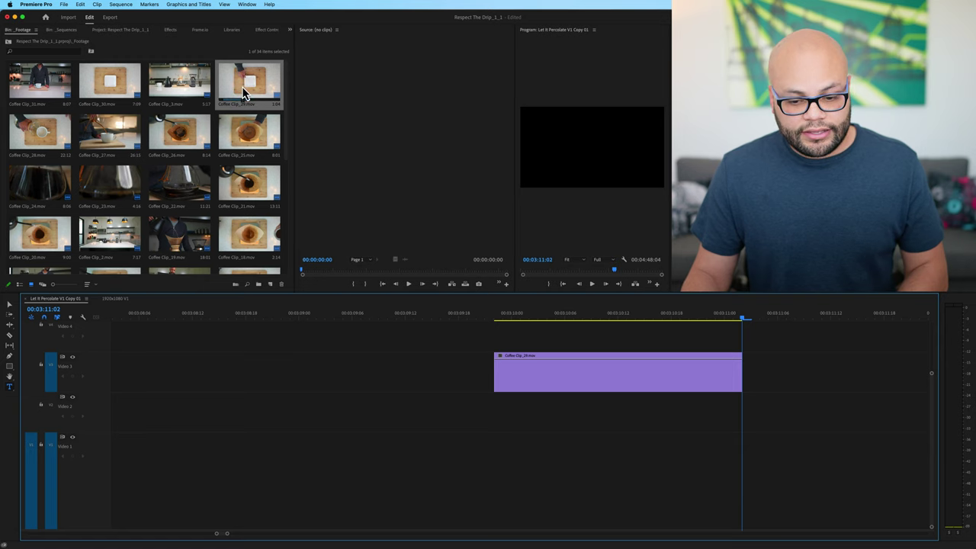
{"action": "key", "text": "period"}
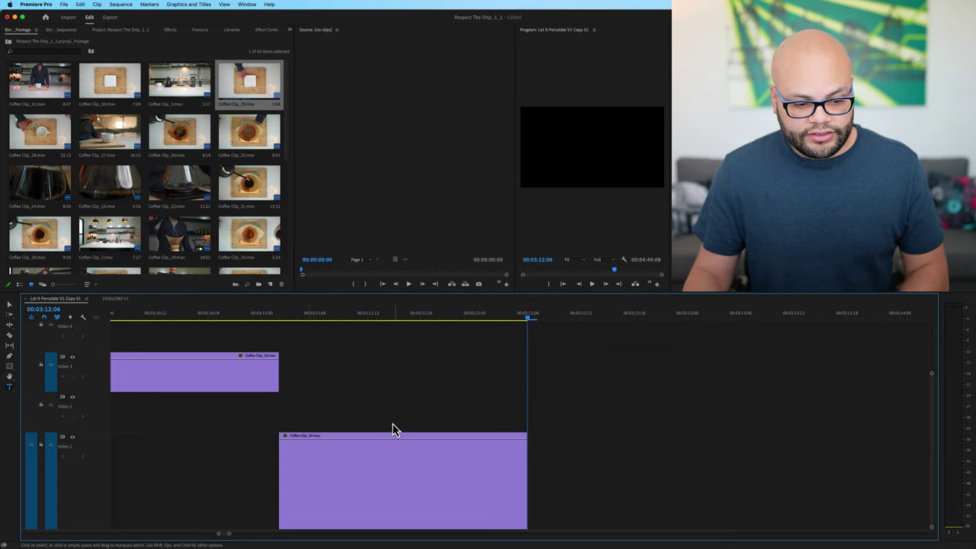
{"action": "left_click", "coordinate": [31, 410]}
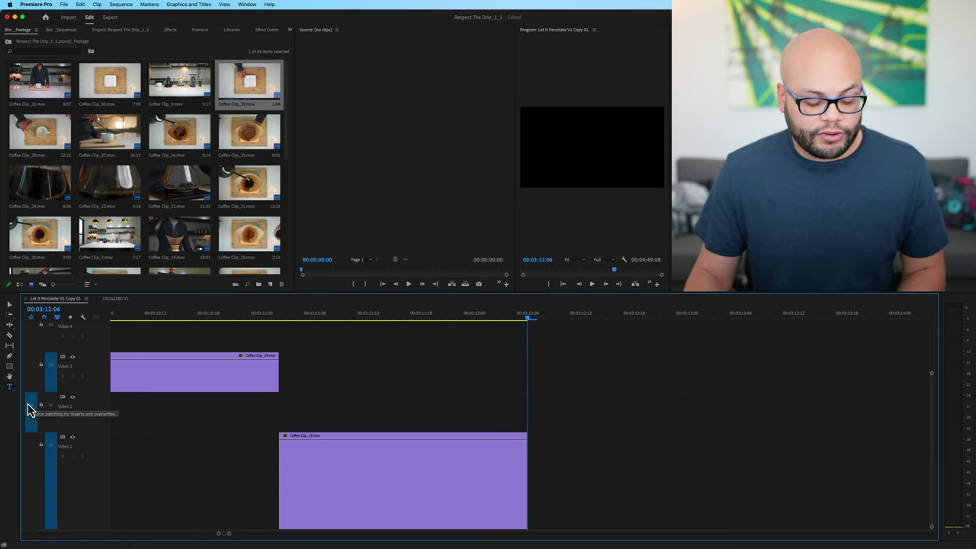
{"action": "key", "text": "period"}
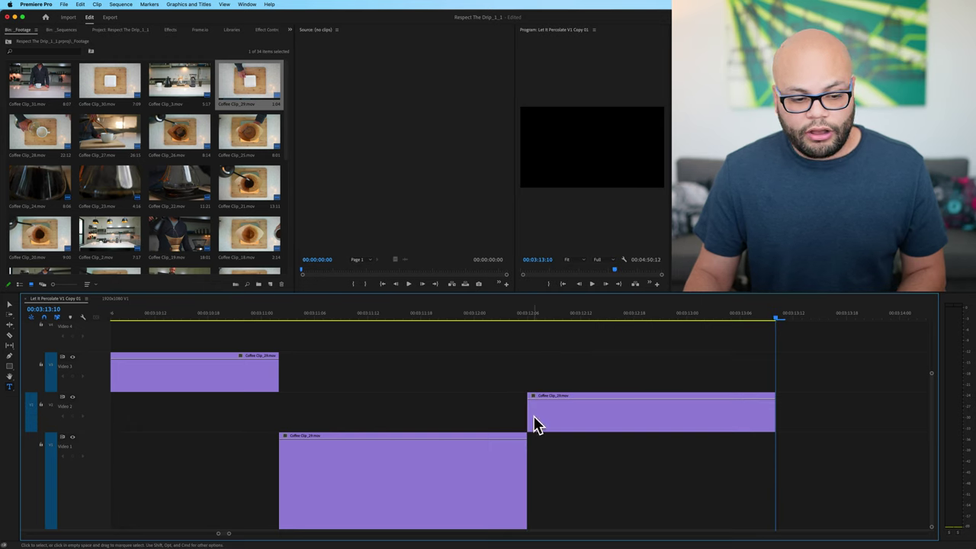
{"action": "left_click_drag", "start_coordinate": [190, 320], "coordinate": [151, 324]}
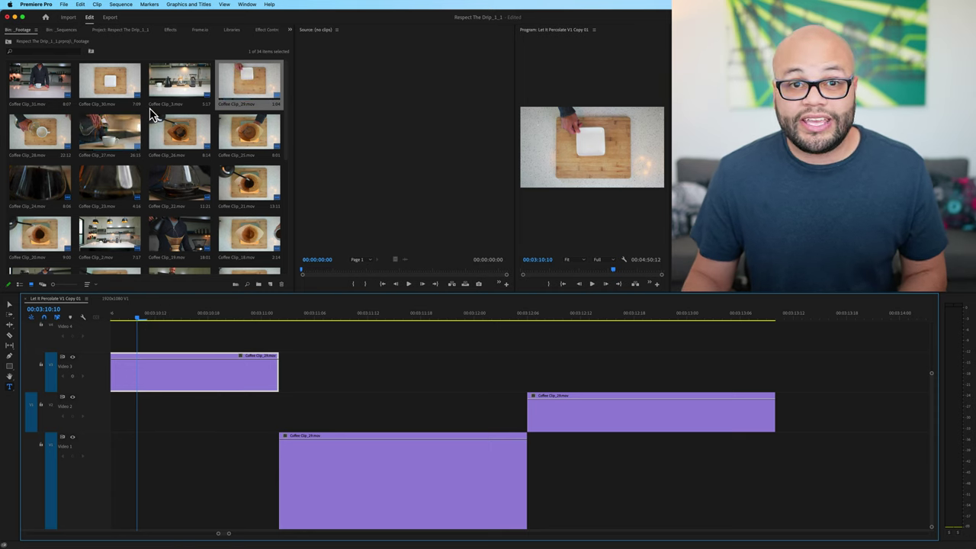
Step: Give the Video 3 clip the orange Mango label
{"action": "right_click", "coordinate": [238, 373]}
{"action": "mouse_move", "coordinate": [333, 376]}
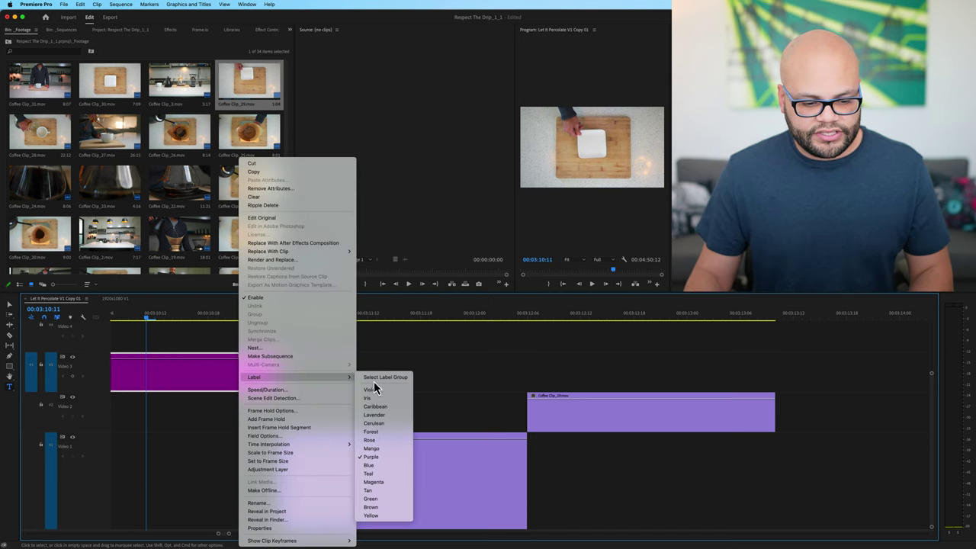
{"action": "left_click", "coordinate": [403, 448]}
Step: Trial an insert and an overwrite at the playhead inside the orange clip, undoing both
{"action": "key", "text": "="}
{"action": "left_click_drag", "start_coordinate": [403, 320], "coordinate": [381, 321]}
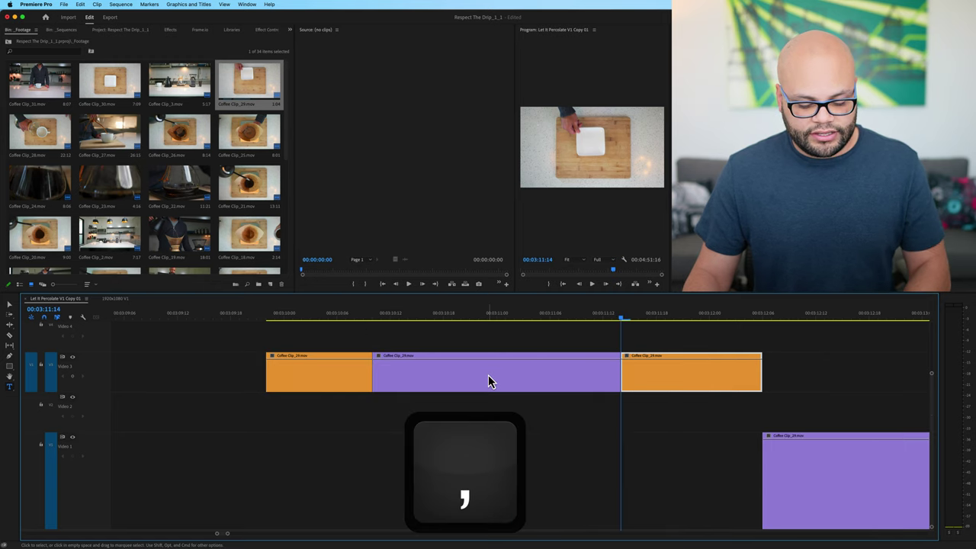
{"action": "key", "text": "super+z"}
{"action": "key", "text": "period"}
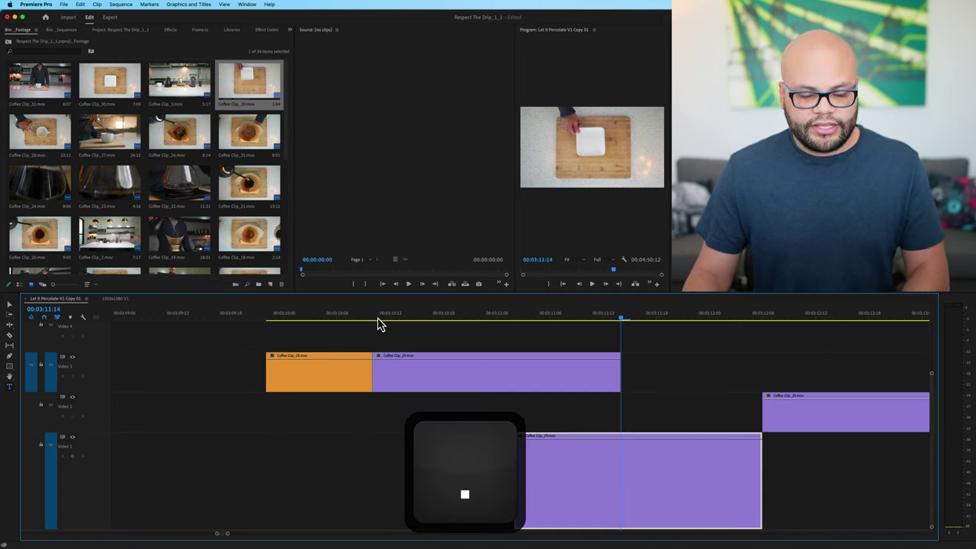
{"action": "key", "text": "super+z"}
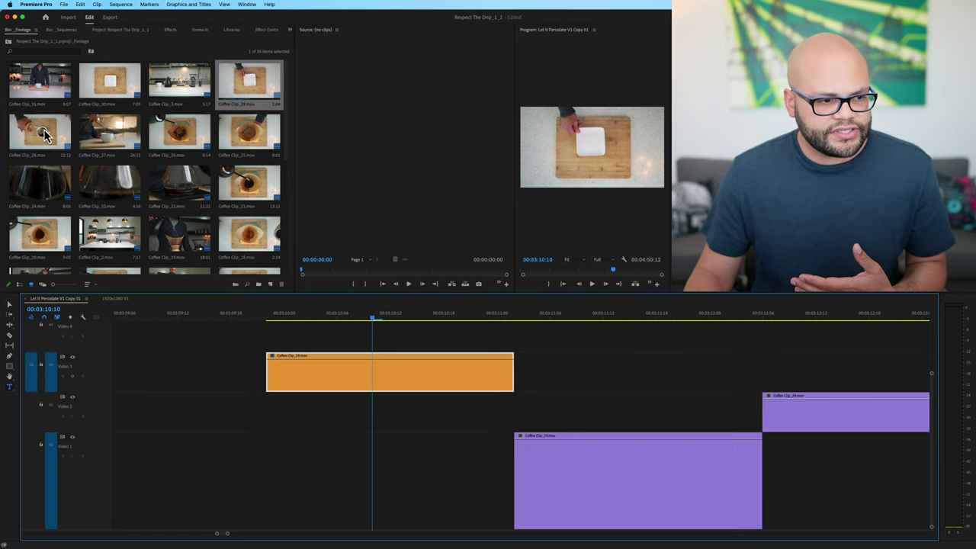
Step: Load Coffee Clip_28 as the source and park the playhead at the orange clip's start
{"action": "double_click", "coordinate": [21, 136]}
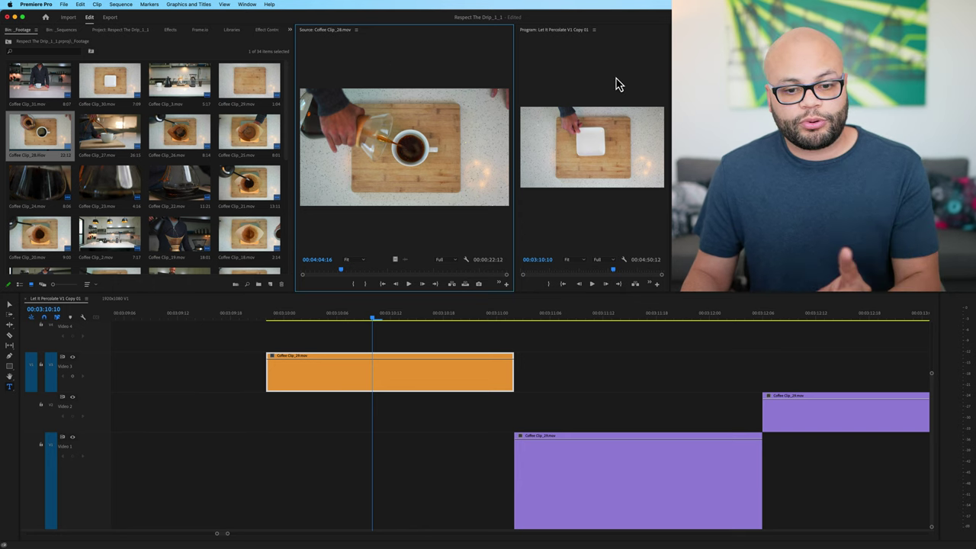
{"action": "left_click_drag", "start_coordinate": [570, 319], "coordinate": [702, 333]}
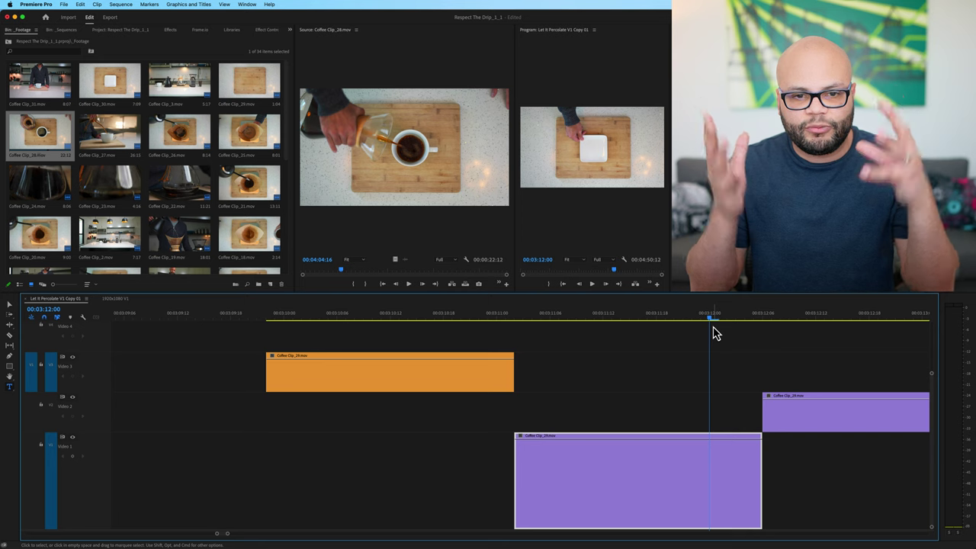
{"action": "left_click", "coordinate": [362, 372]}
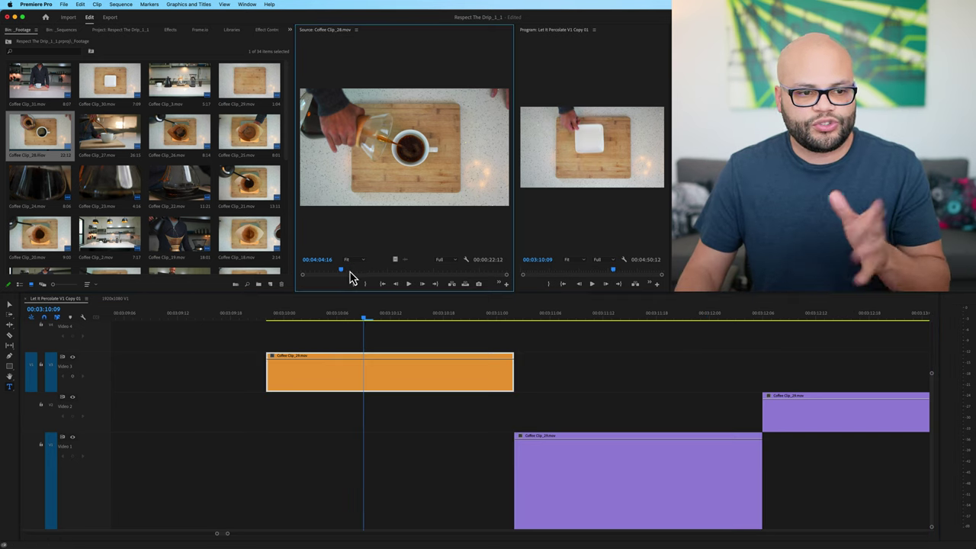
Step: Mark an In point on Coffee Clip_28 at 04:03:16
{"action": "mouse_move", "coordinate": [348, 275]}
{"action": "left_mouse_down"}
{"action": "mouse_move", "coordinate": [402, 272]}
{"action": "mouse_move", "coordinate": [341, 274]}
{"action": "left_mouse_up"}
{"action": "left_click", "coordinate": [365, 321]}
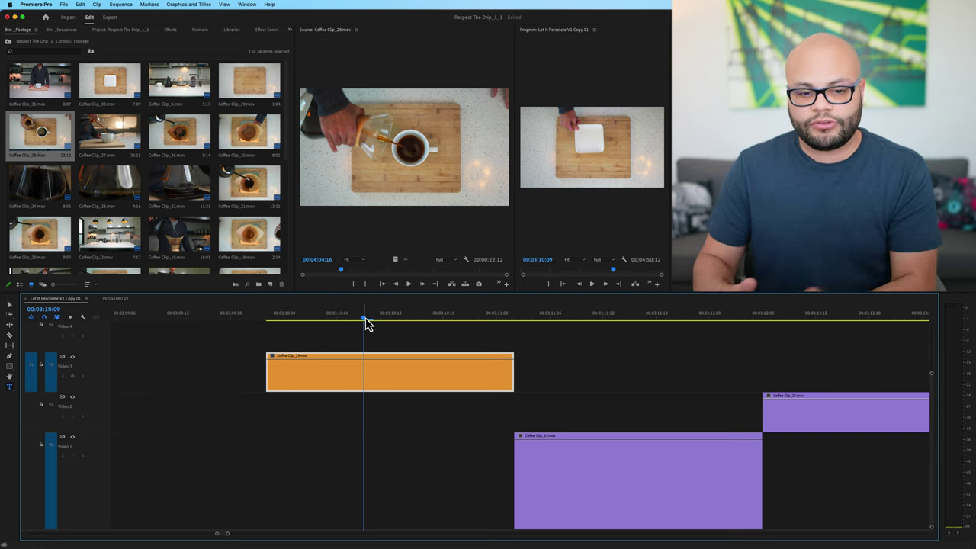
{"action": "left_click", "coordinate": [352, 171]}
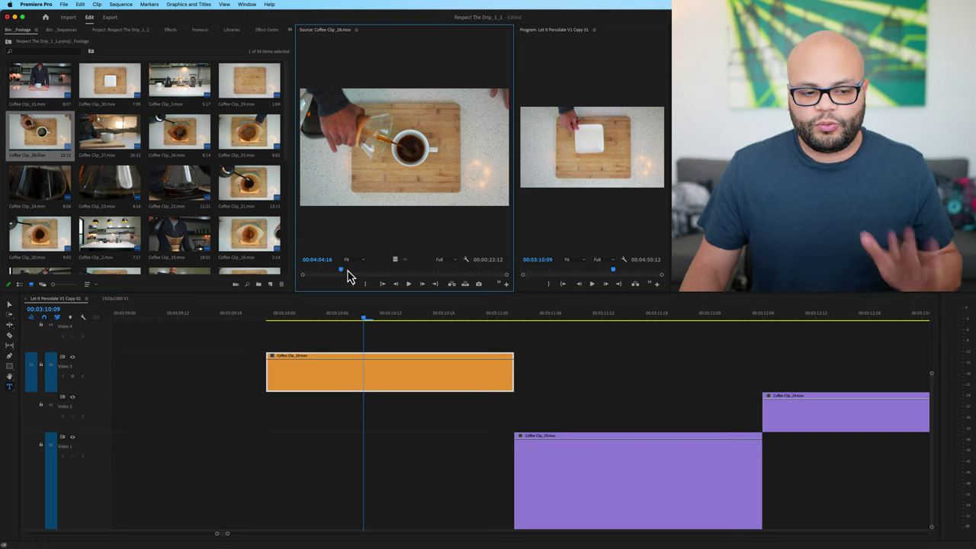
{"action": "left_click_drag", "start_coordinate": [347, 276], "coordinate": [406, 273]}
{"action": "key", "text": "i"}
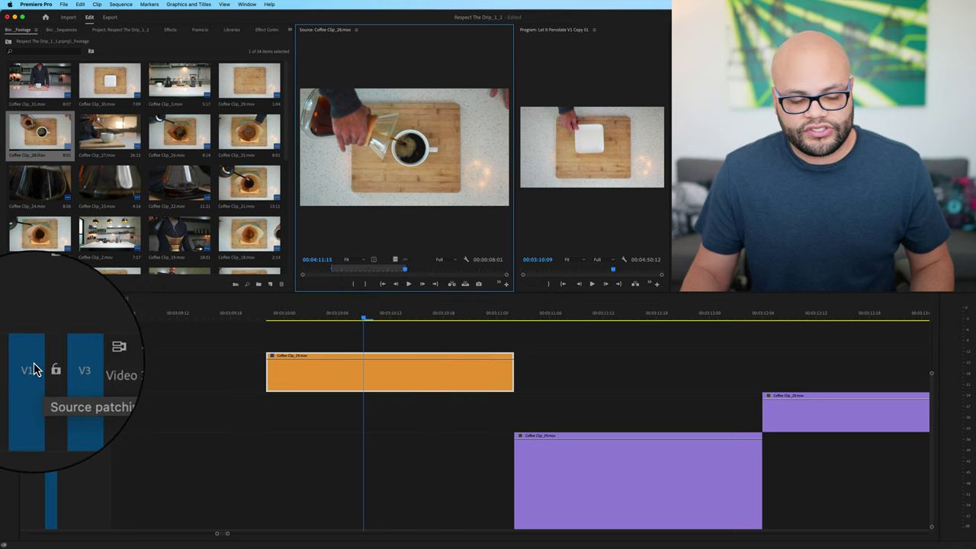
Step: Trial-insert Coffee Clip_28 and undo it, then overwrite it onto Video 3 at the playhead
{"action": "left_click", "coordinate": [450, 285]}
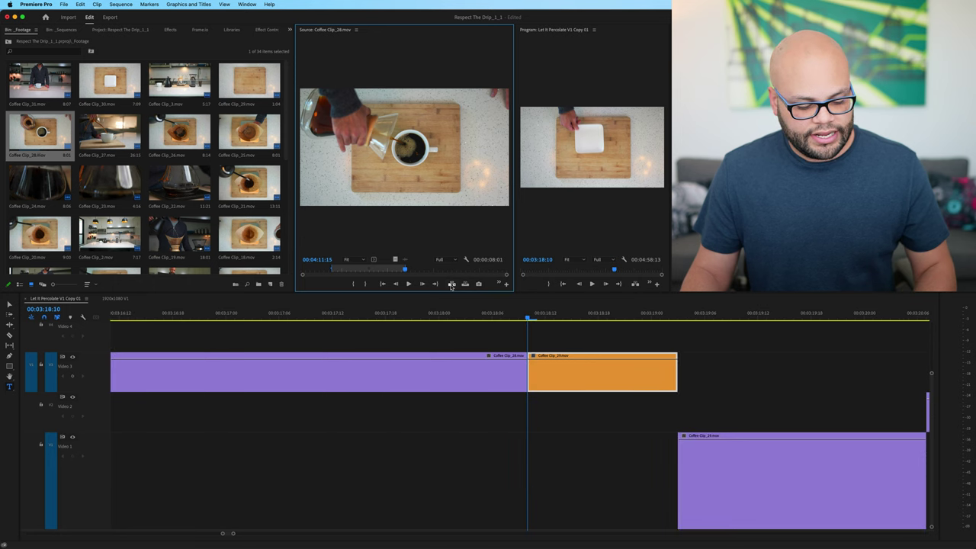
{"action": "left_click", "coordinate": [371, 347]}
{"action": "key", "text": "minus"}
{"action": "key", "text": "minus"}
{"action": "key", "text": "minus"}
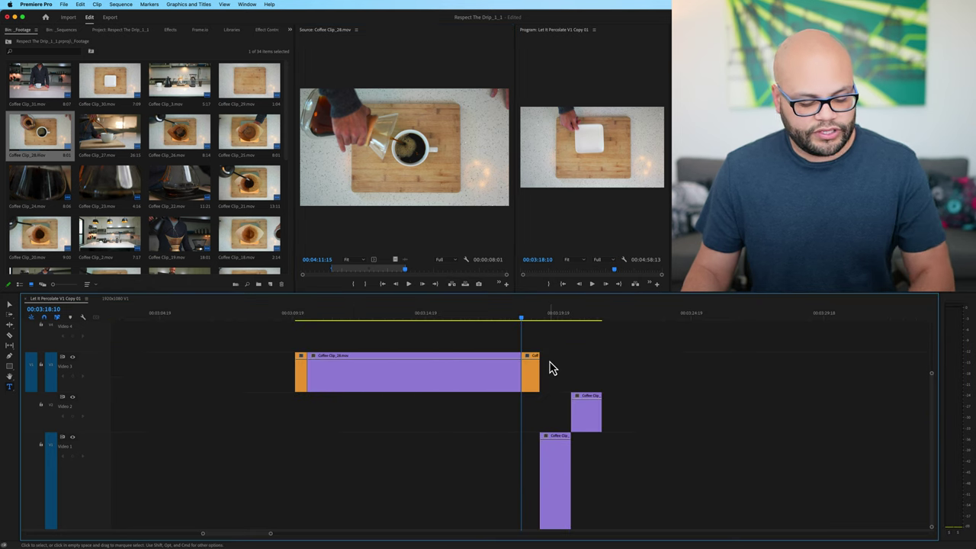
{"action": "key", "text": "super+z"}
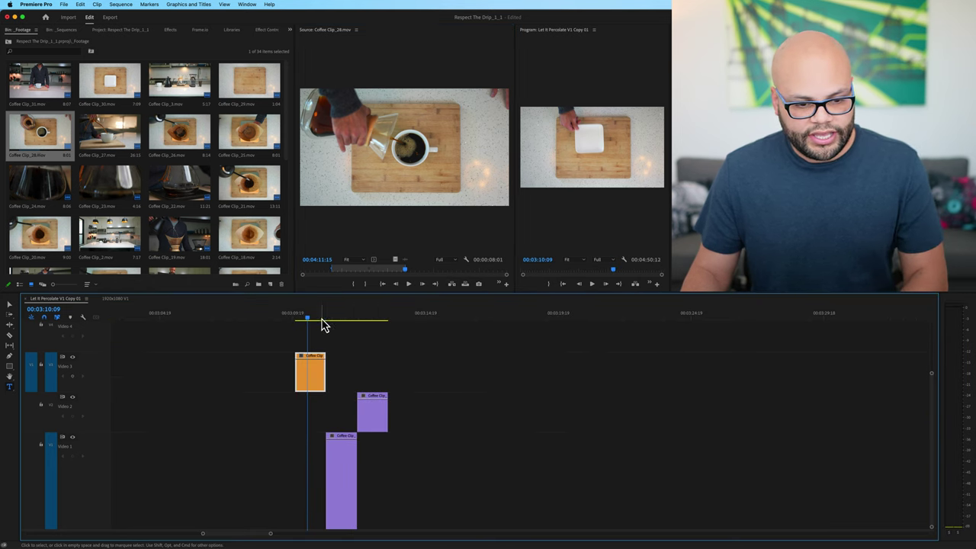
{"action": "left_click", "coordinate": [465, 284]}
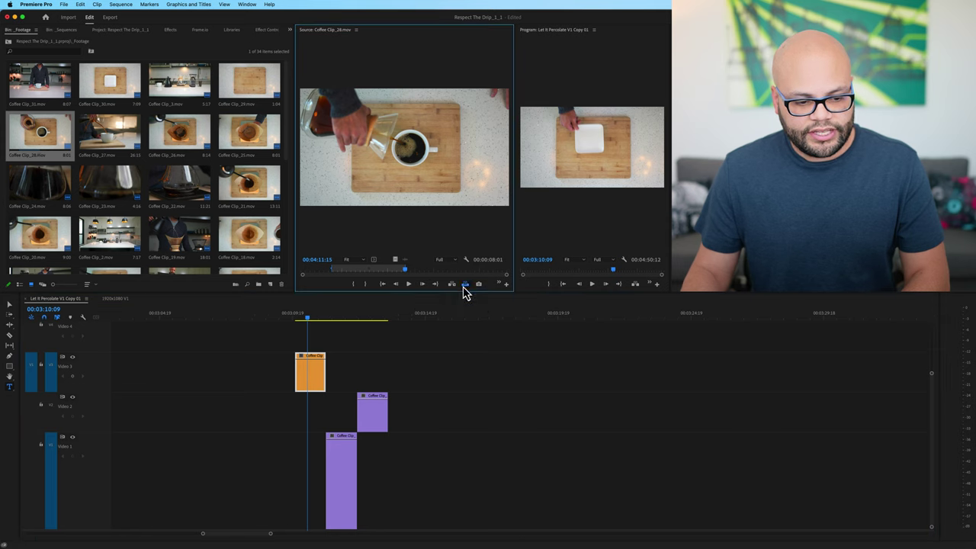